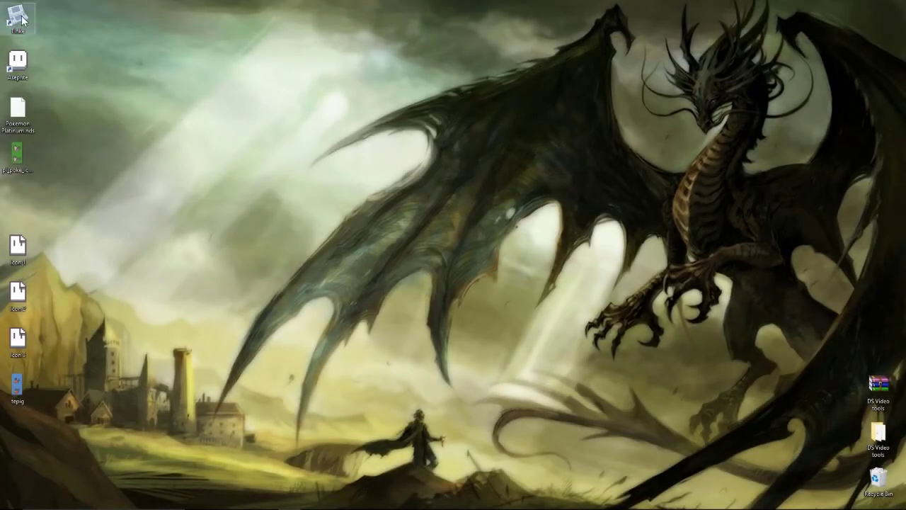
# Step: Open the Pokemon Platinum.nds ROM from the Desktop in Tinke
pyautogui.moveTo(245, 24); pyautogui.dragTo(454, 108)
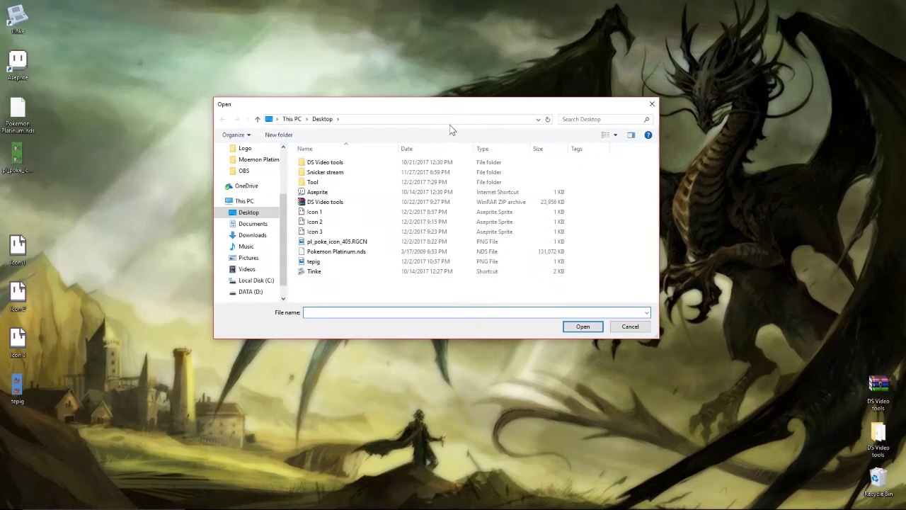
pyautogui.doubleClick(339, 252)
pyautogui.moveTo(288, 106); pyautogui.dragTo(481, 119)
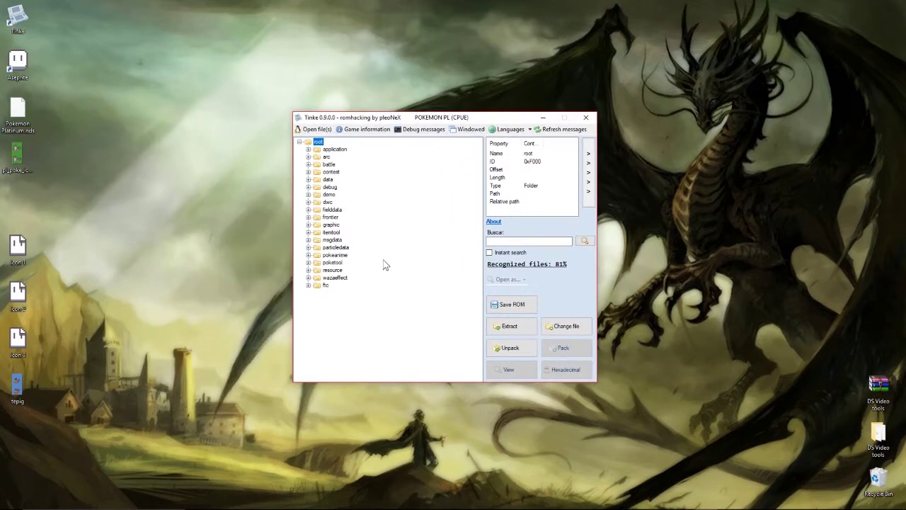
# Step: Unpack the pl_poke_icon.narc archive located in the poketool/icongra folder
pyautogui.click(308, 262)
pyautogui.click(317, 270)
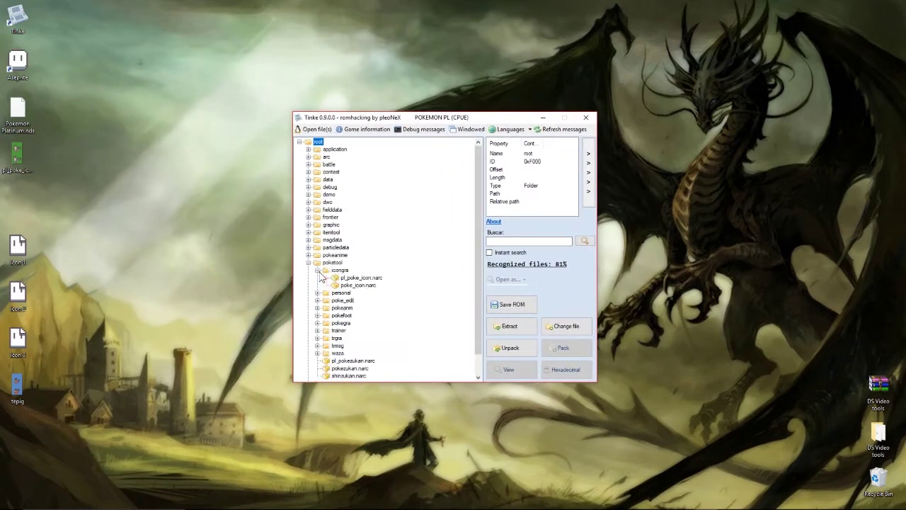
pyautogui.click(360, 278)
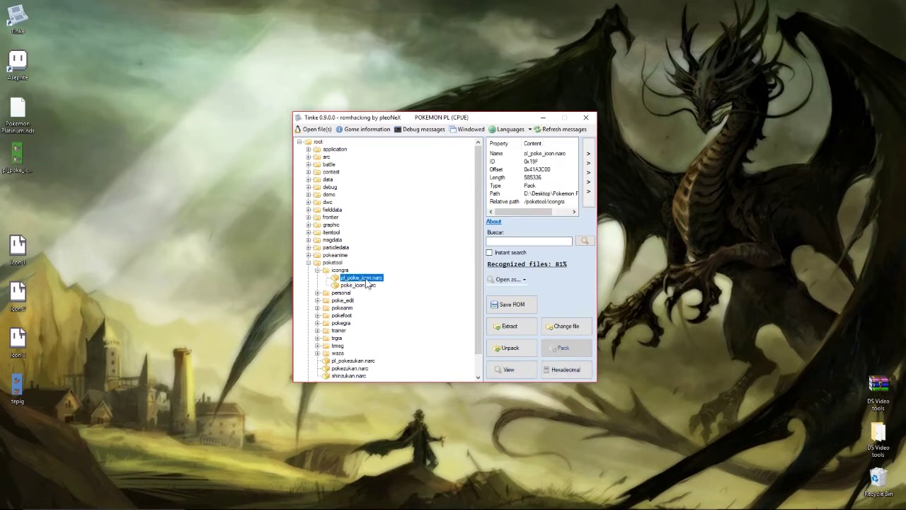
pyautogui.click(510, 349)
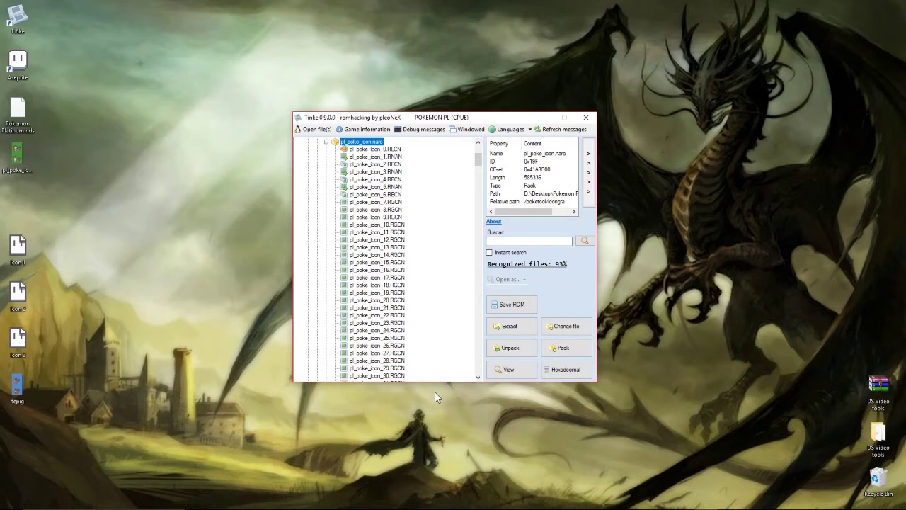
# Step: View the palette file pl_poke_icon_0.RLCN and browse through its first few palettes
pyautogui.click(382, 149)
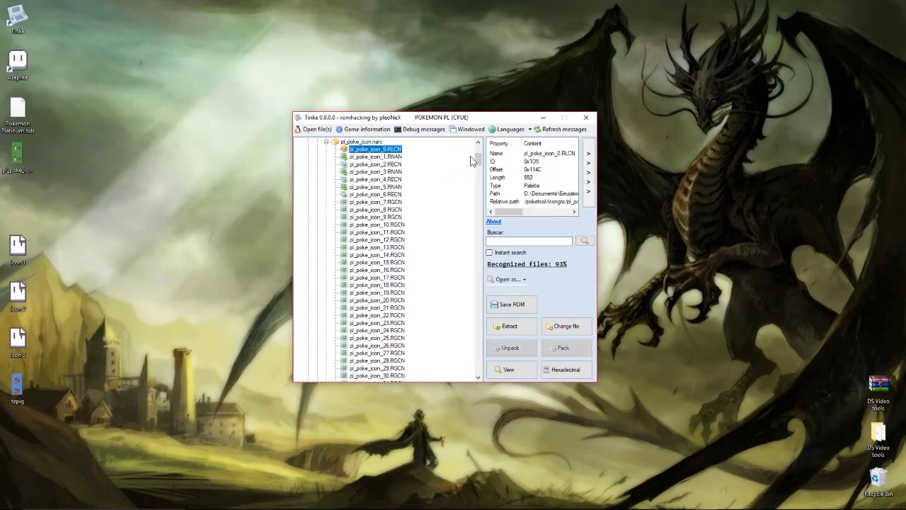
pyautogui.moveTo(477, 161)
pyautogui.mouseDown()
pyautogui.moveTo(487, 281)
pyautogui.moveTo(463, 373)
pyautogui.moveTo(476, 150)
pyautogui.mouseUp()
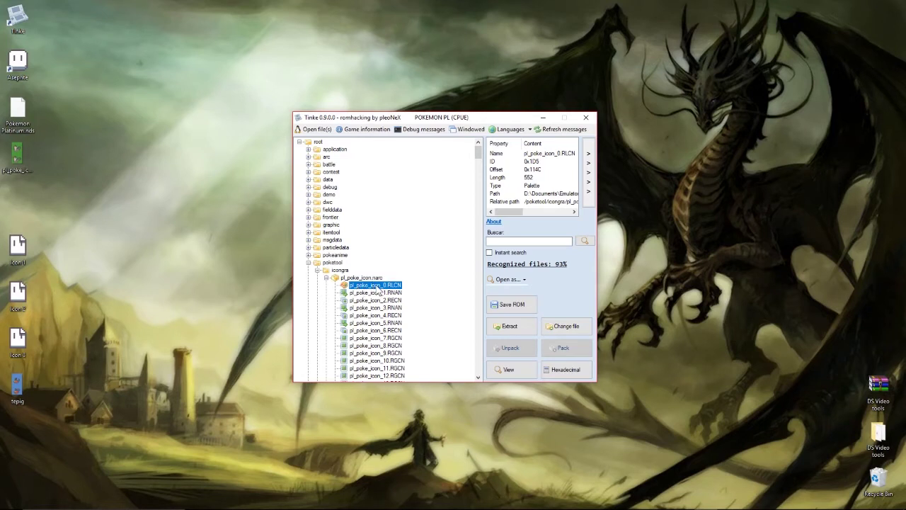
pyautogui.click(509, 369)
pyautogui.moveTo(674, 124); pyautogui.dragTo(568, 142)
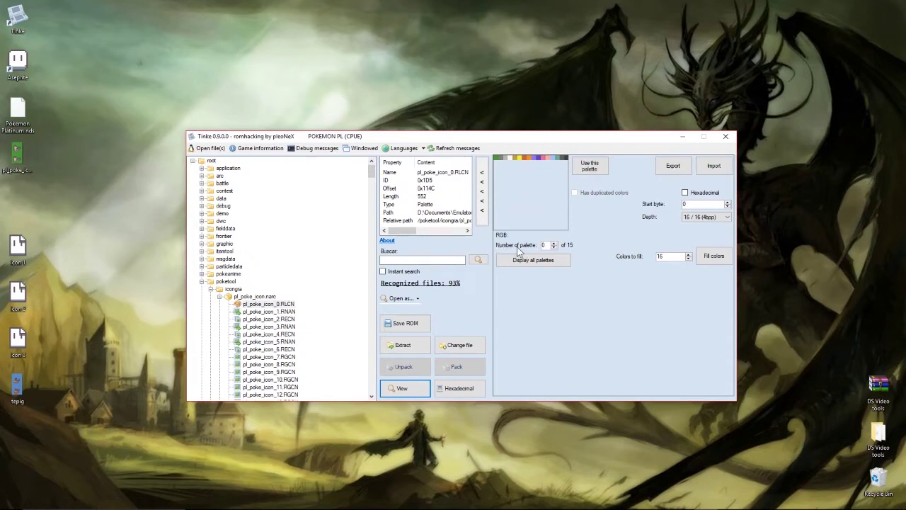
pyautogui.click(556, 244)
pyautogui.click(556, 244)
pyautogui.click(554, 247)
pyautogui.click(555, 247)
pyautogui.scroll(-18, 297, 339)
pyautogui.scroll(12, 297, 338)
pyautogui.scroll(3, 297, 335)
pyautogui.scroll(-2, 298, 336)
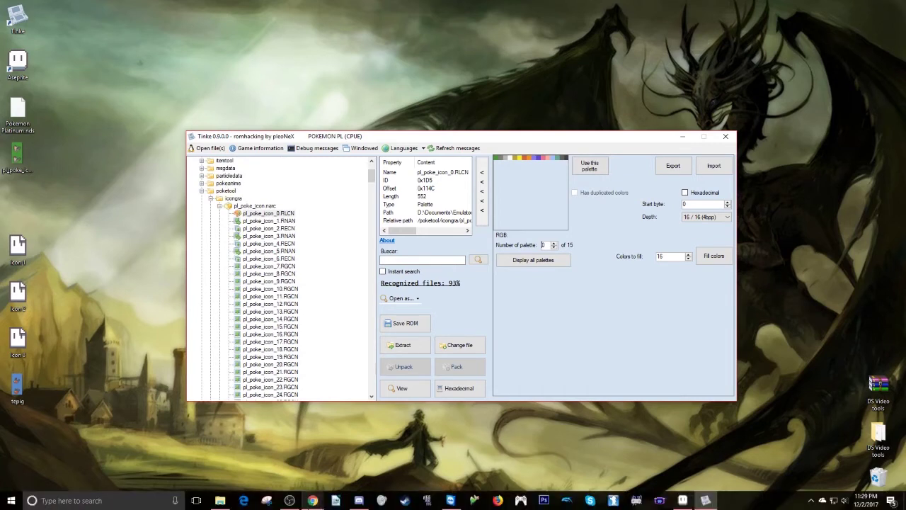
pyautogui.moveTo(312, 501)
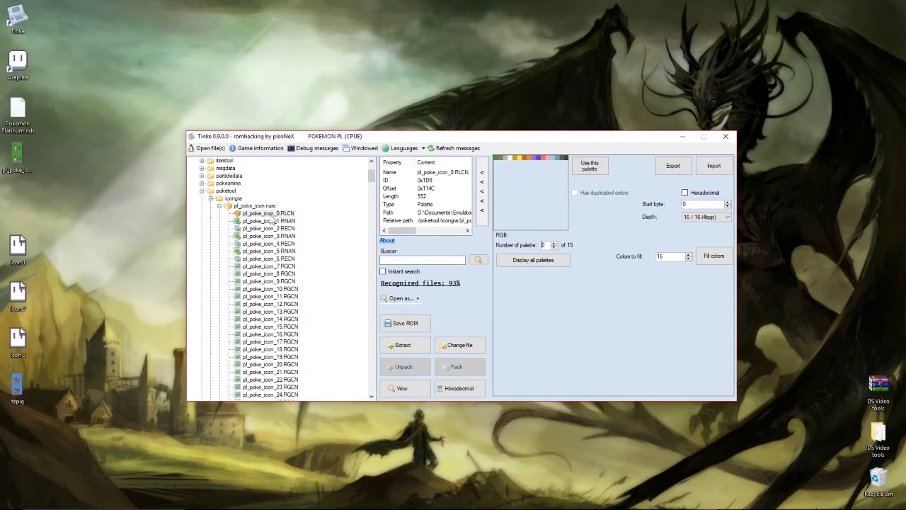
# Step: Find the tile file pl_poke_icon_405.RGCN in the unpacked archive and view its image
pyautogui.scroll(-5, 318, 278)
pyautogui.scroll(-20, 318, 278)
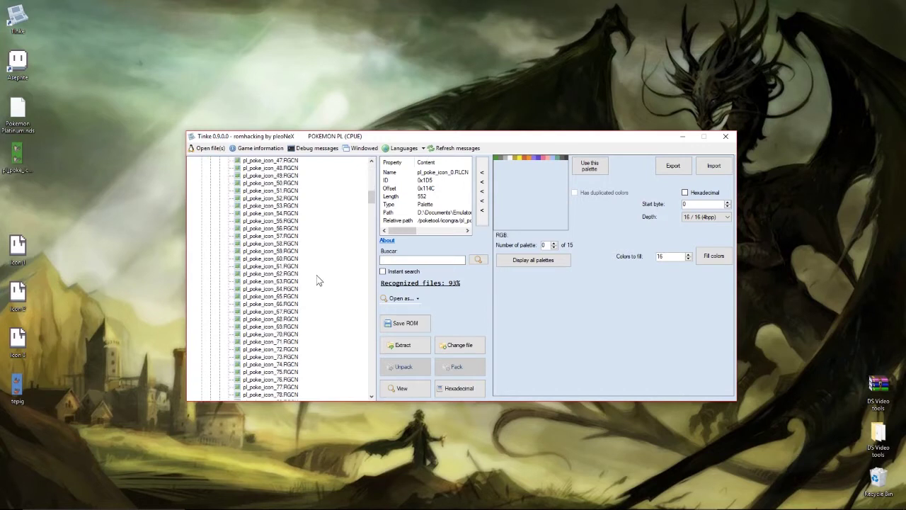
pyautogui.scroll(-20, 315, 283)
pyautogui.scroll(-12, 313, 288)
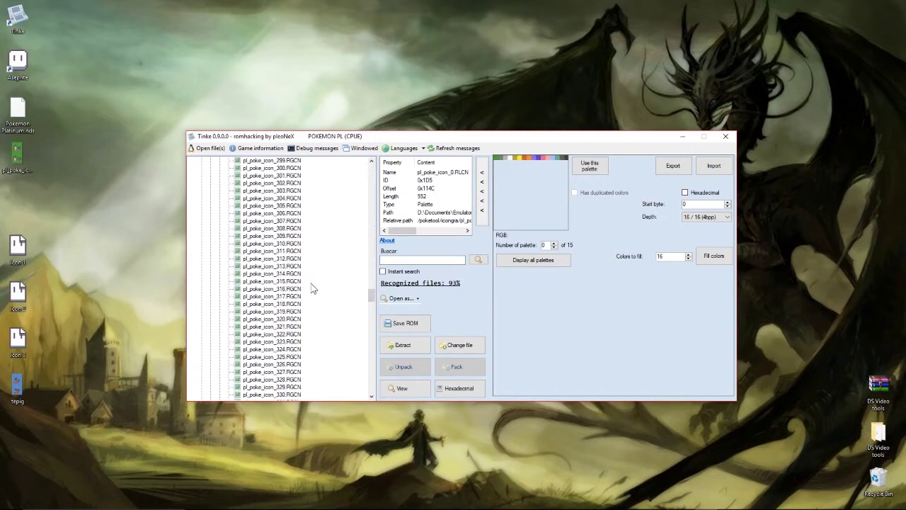
pyautogui.scroll(-17, 311, 288)
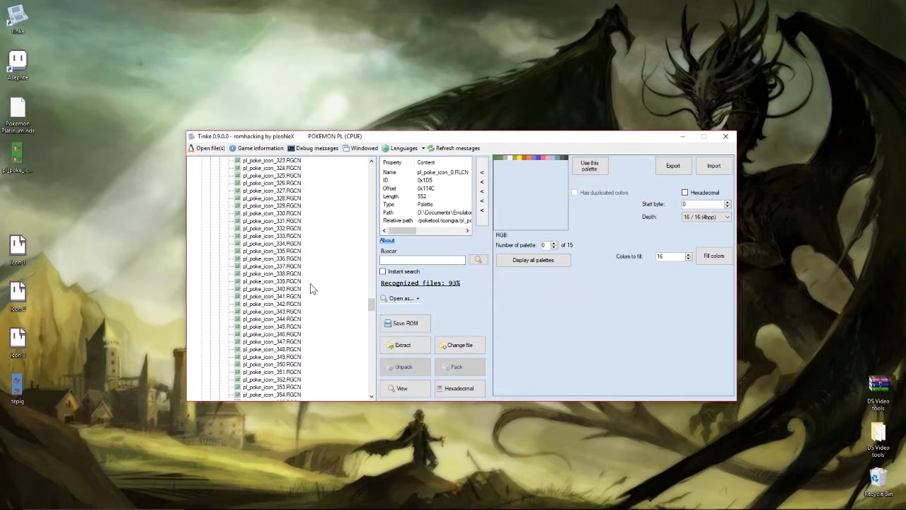
pyautogui.scroll(-5, 310, 288)
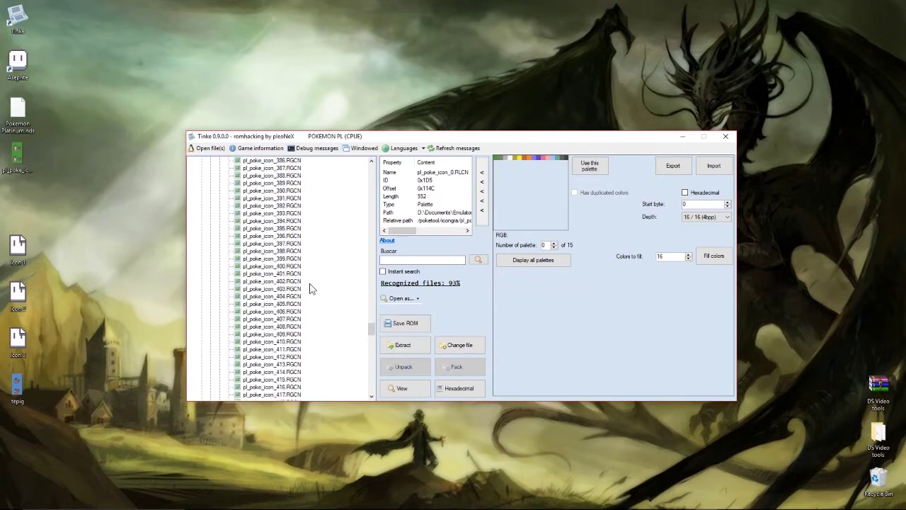
pyautogui.click(292, 304)
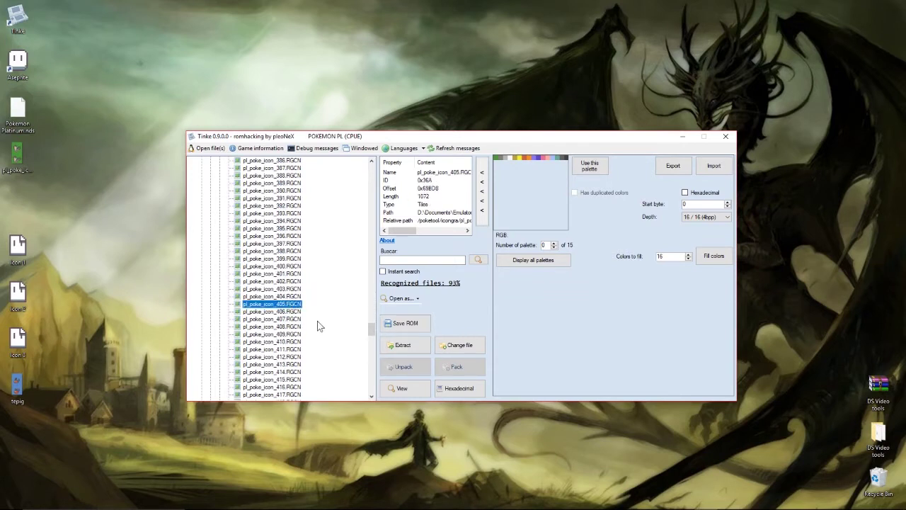
pyautogui.click(406, 387)
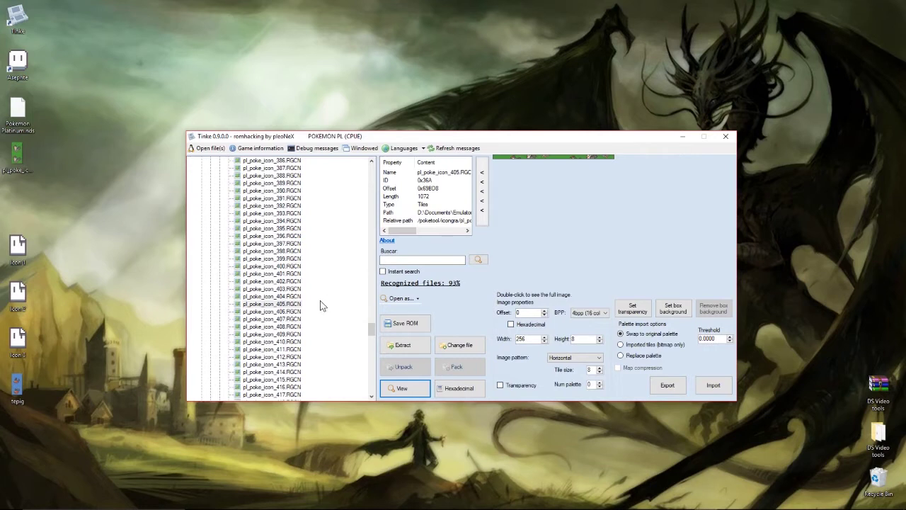
# Step: View the images of the tile files pl_poke_icon_311.RGCN and pl_poke_icon_388.RGCN
pyautogui.scroll(20, 317, 310)
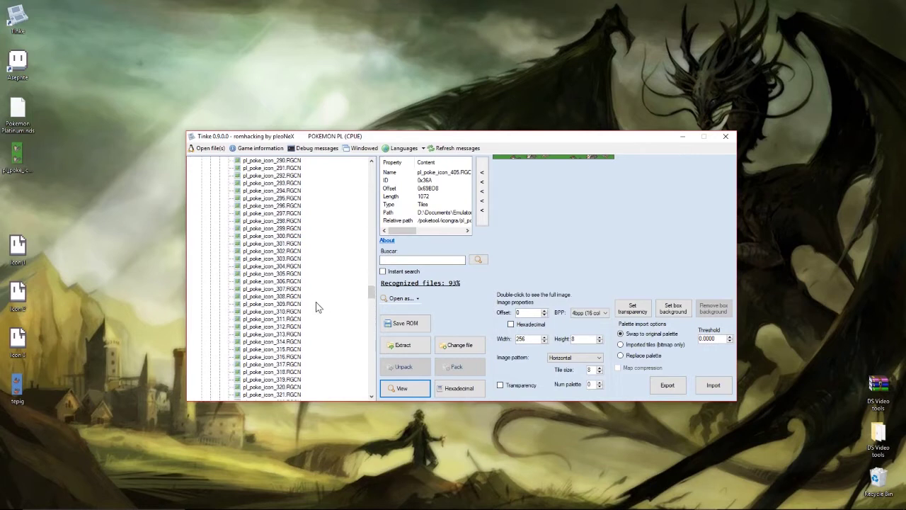
pyautogui.click(320, 318)
pyautogui.click(419, 390)
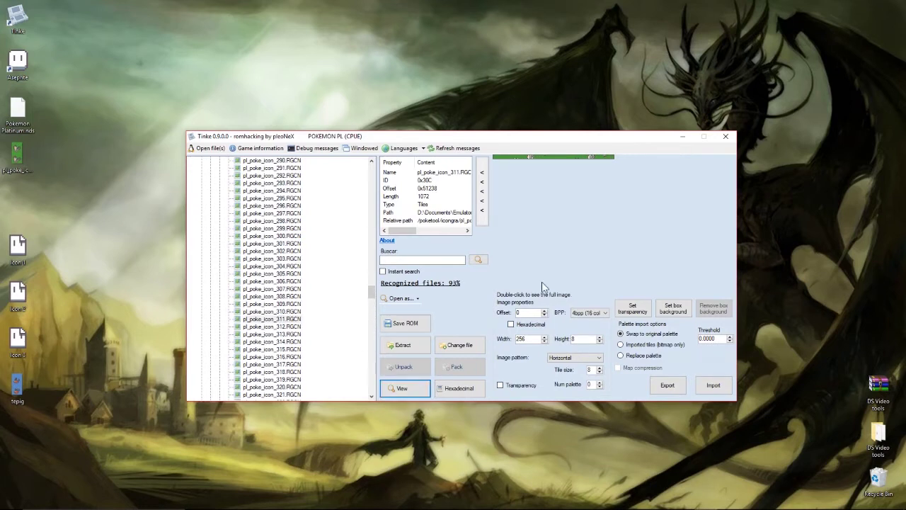
pyautogui.scroll(-1, 328, 323)
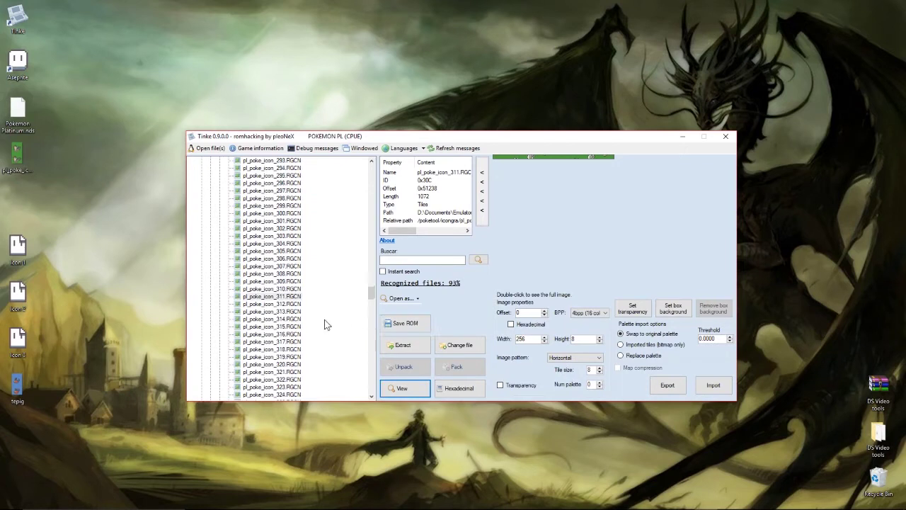
pyautogui.scroll(-20, 320, 321)
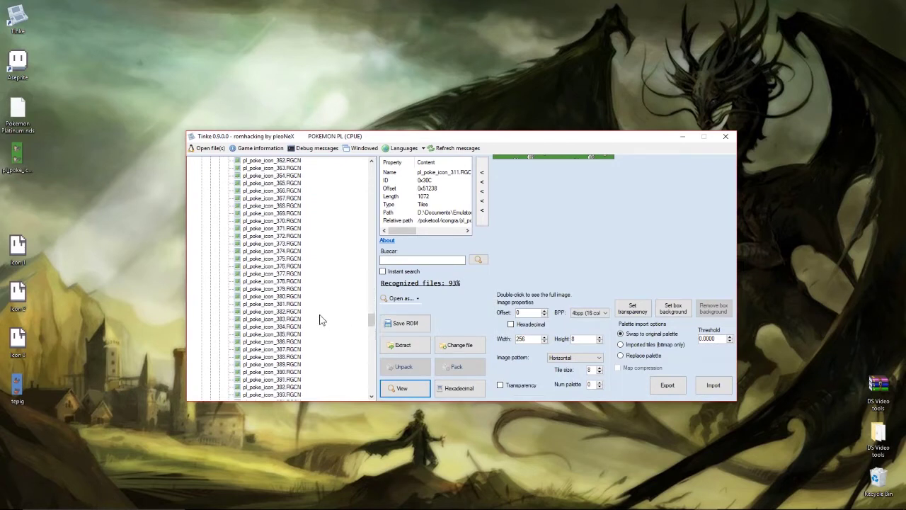
pyautogui.scroll(-3, 320, 320)
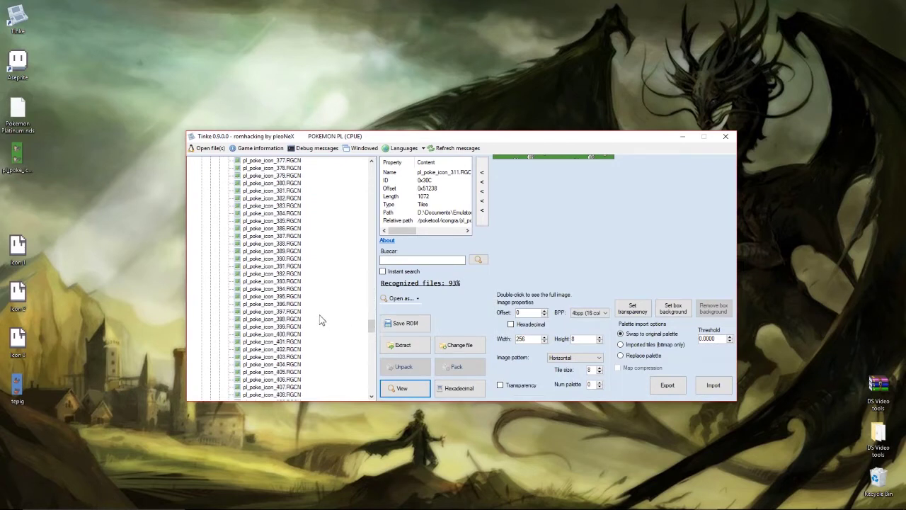
pyautogui.click(287, 244)
pyautogui.click(400, 388)
# Step: View pl_poke_icon_395.RGCN with the image width set to 32 and the height to 64
pyautogui.click(288, 298)
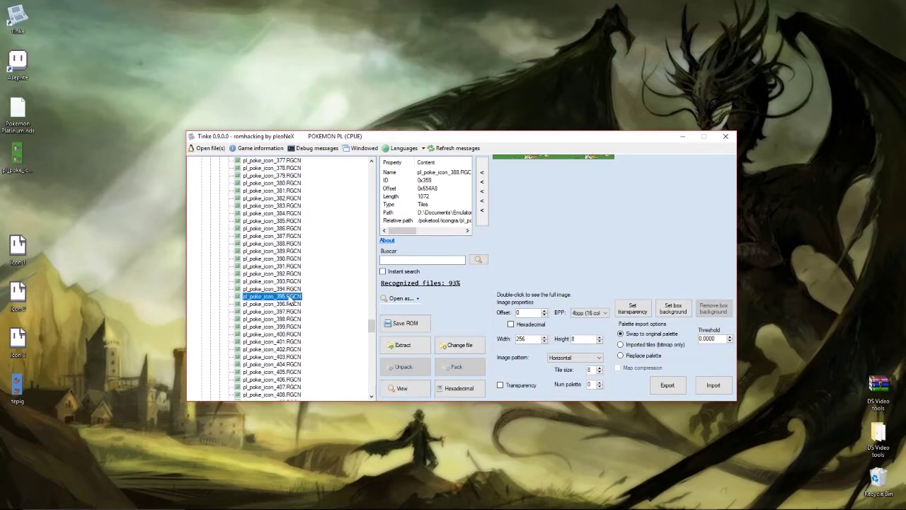
pyautogui.click(416, 392)
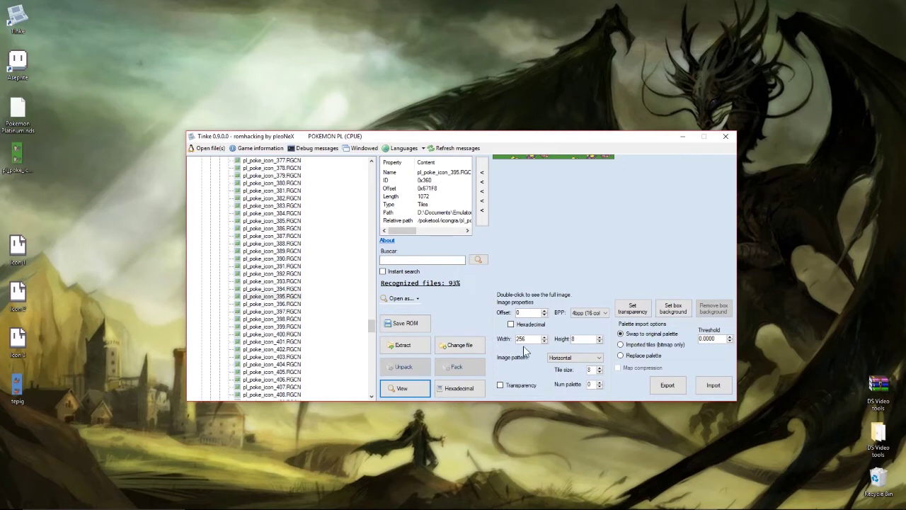
pyautogui.doubleClick(522, 340)
pyautogui.write('32')
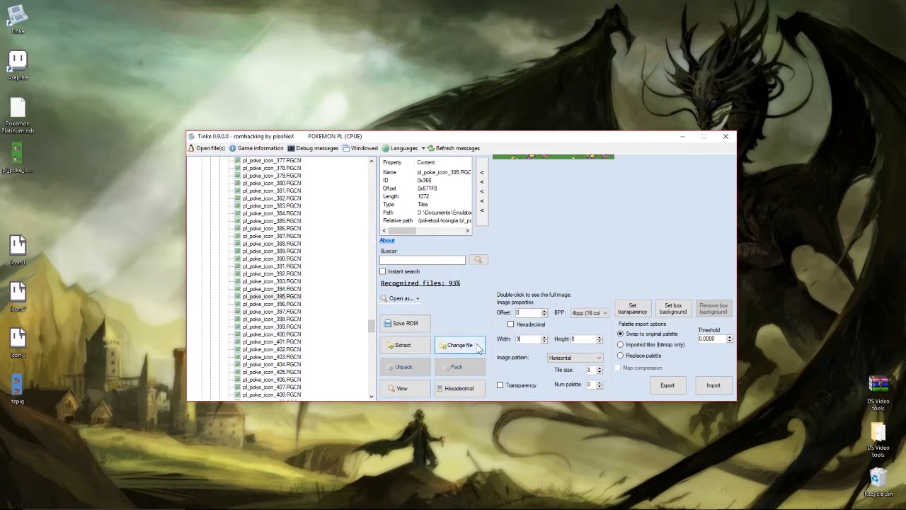
pyautogui.doubleClick(573, 339)
pyautogui.write('64')
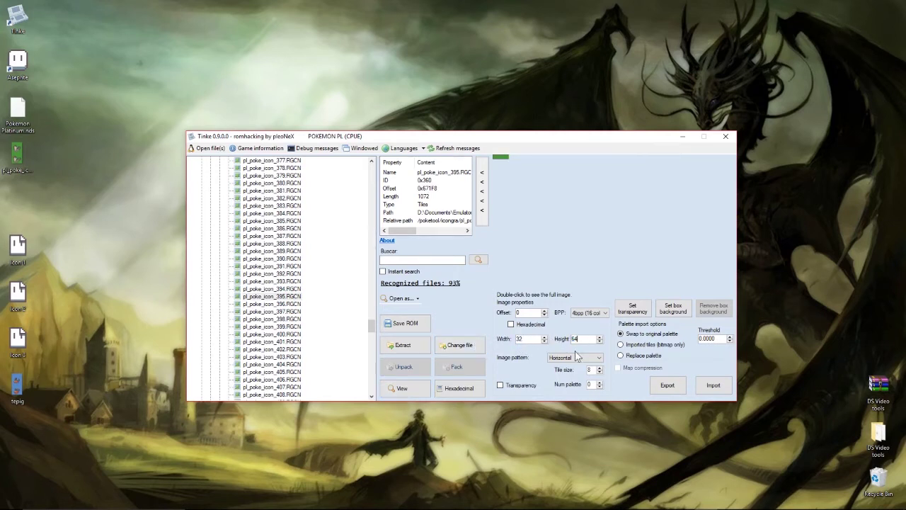
pyautogui.click(537, 339)
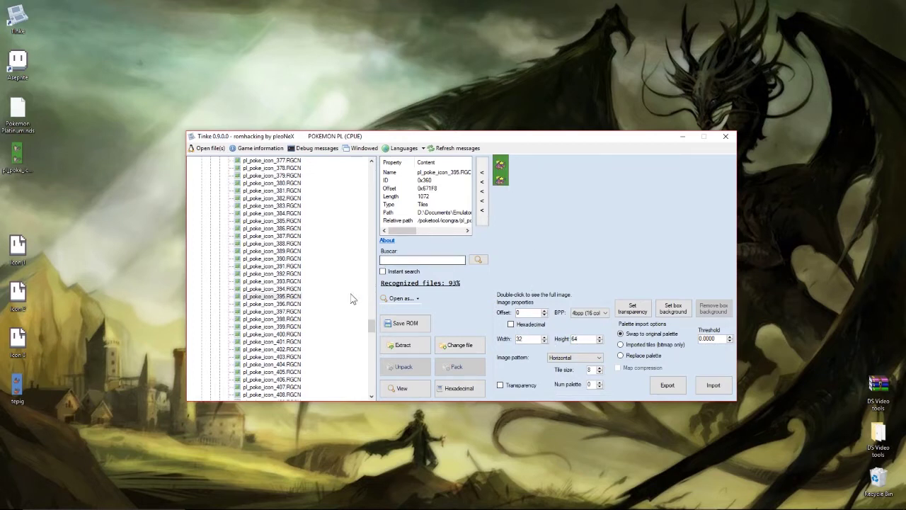
# Step: View pl_poke_icon_396.RGCN with the image width set to 32 and the height to 64
pyautogui.click(298, 305)
pyautogui.click(402, 388)
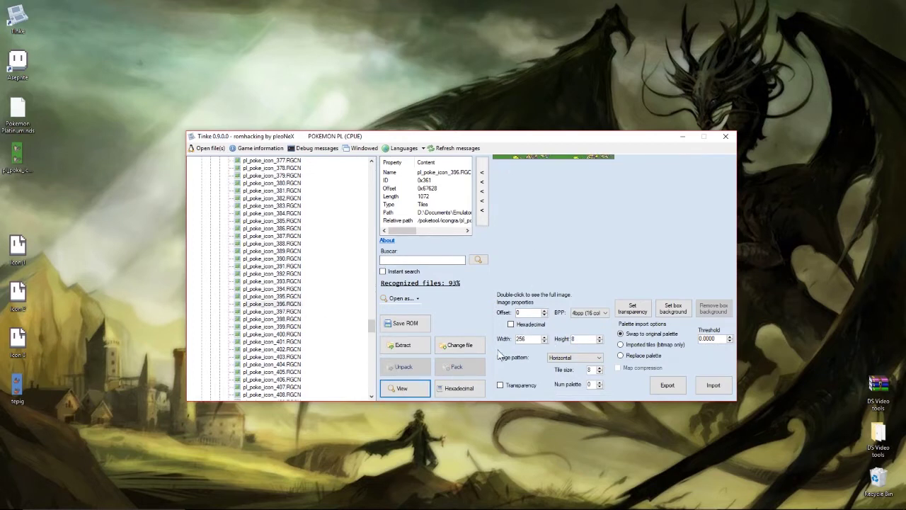
pyautogui.doubleClick(524, 339)
pyautogui.write('32')
pyautogui.press('Tab')
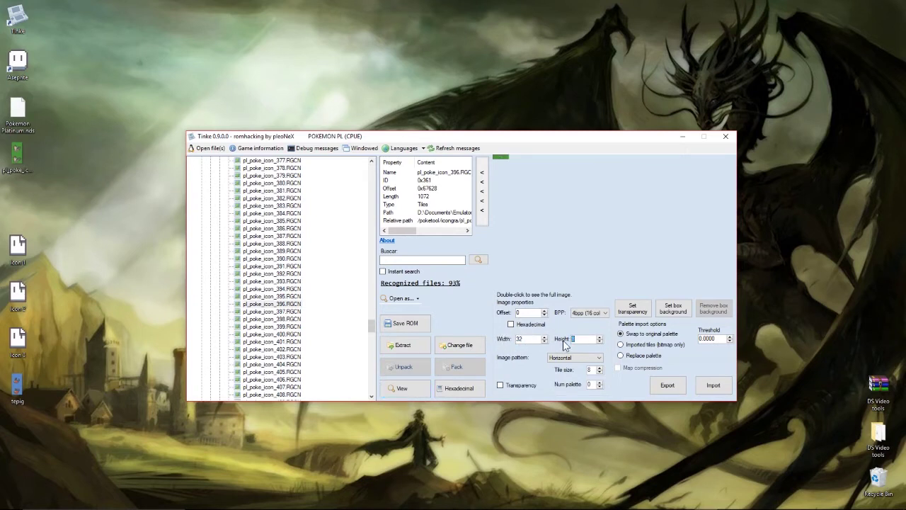
pyautogui.write('64')
pyautogui.click(536, 339)
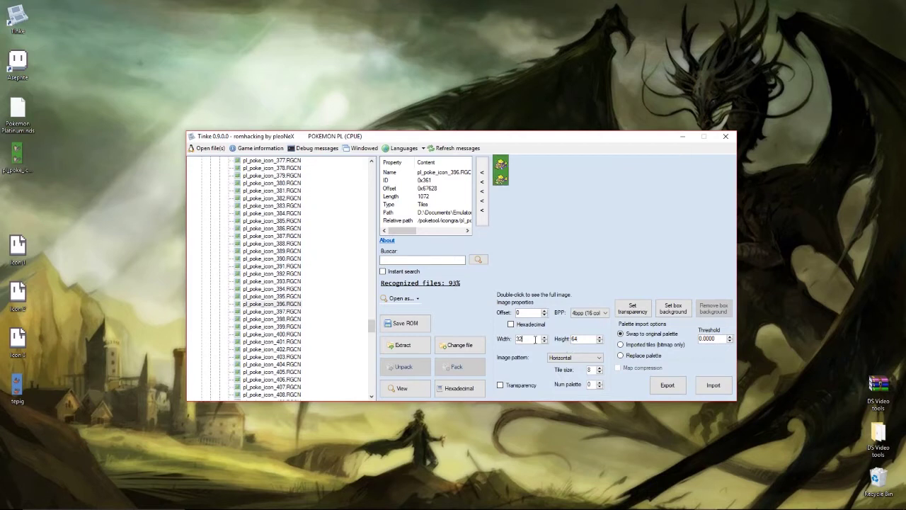
# Step: View pl_poke_icon_397.RGCN and set its image width to 32 and height to 64
pyautogui.click(284, 313)
pyautogui.click(399, 390)
pyautogui.moveTo(533, 338); pyautogui.dragTo(505, 345)
pyautogui.write('3')
pyautogui.press('Tab')
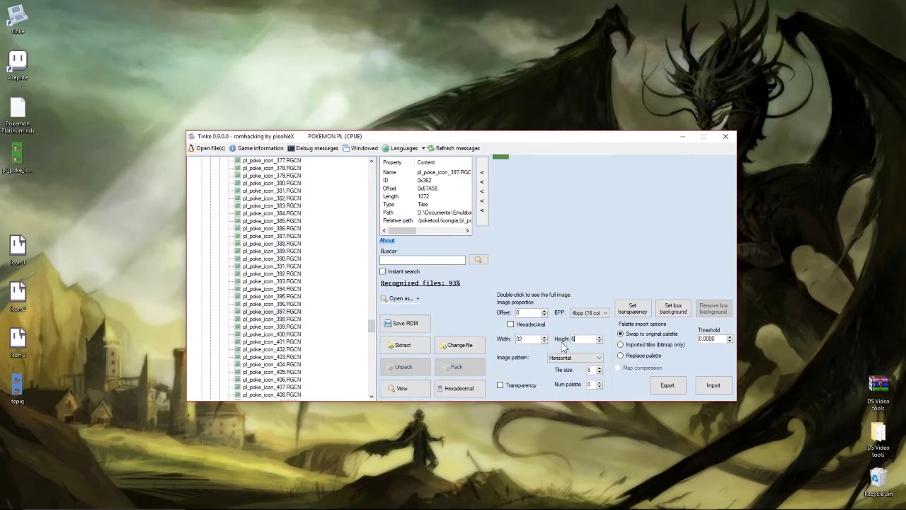
pyautogui.write('64')
pyautogui.click(536, 339)
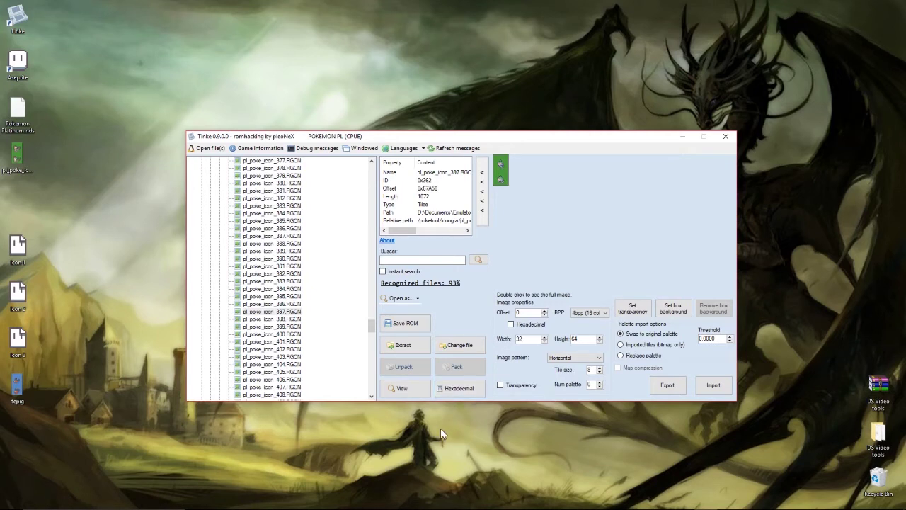
# Step: Set the icon's palette number to 1 and export it to the Desktop as a PNG named pl_poke_icon_397.RGCN
pyautogui.click(599, 382)
pyautogui.click(599, 381)
pyautogui.click(600, 387)
pyautogui.click(600, 387)
pyautogui.click(599, 382)
pyautogui.click(667, 385)
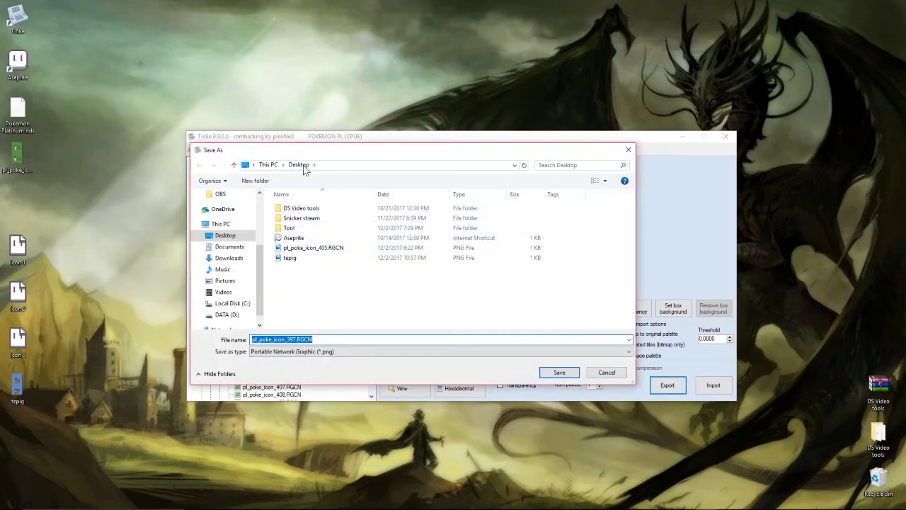
pyautogui.click(559, 374)
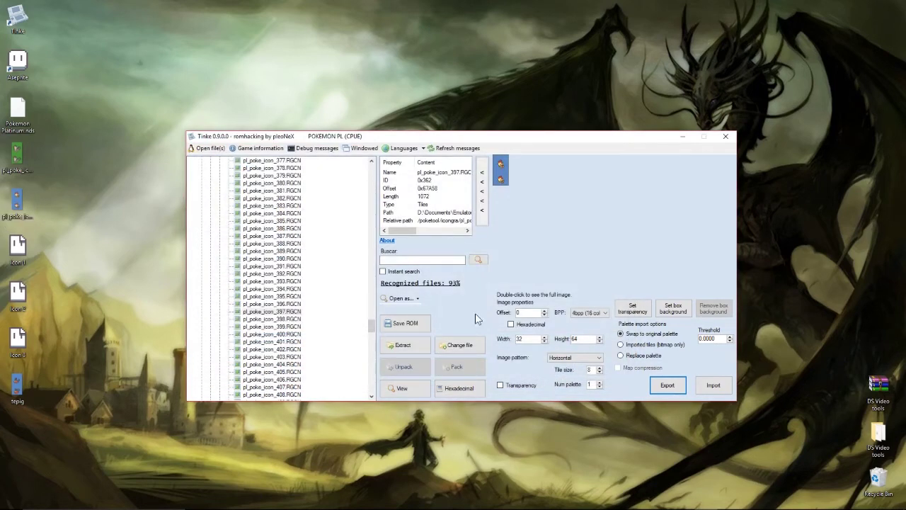
# Step: Minimize Tinke and switch to the Sprite-0002 sprite sheet in Aseprite
pyautogui.click(682, 137)
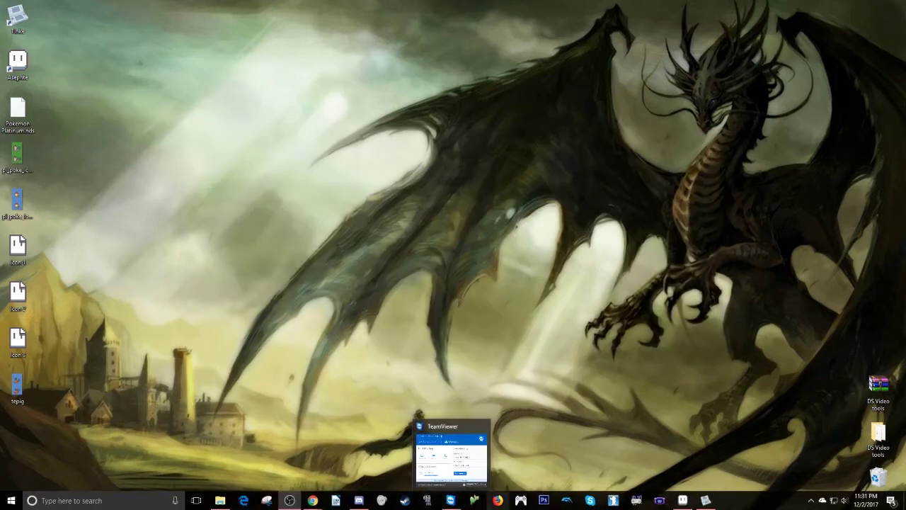
pyautogui.click(684, 501)
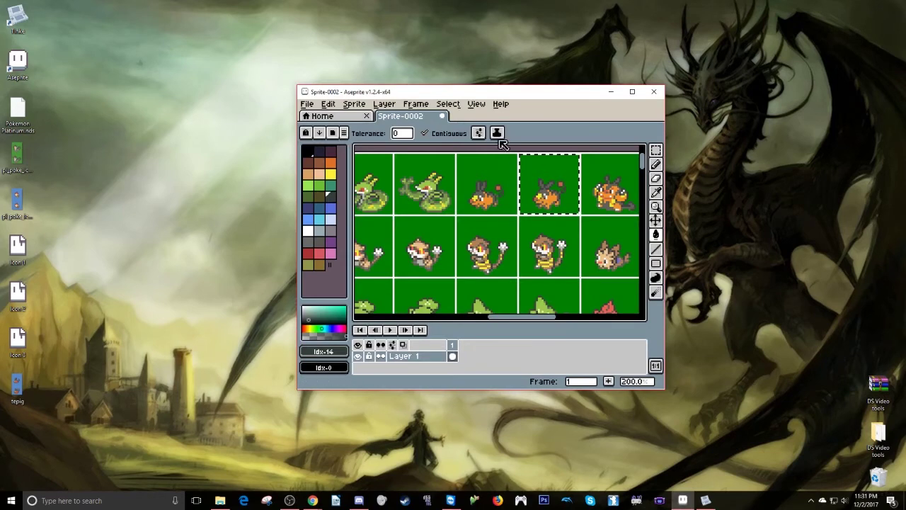
pyautogui.scroll(-3, 550, 209)
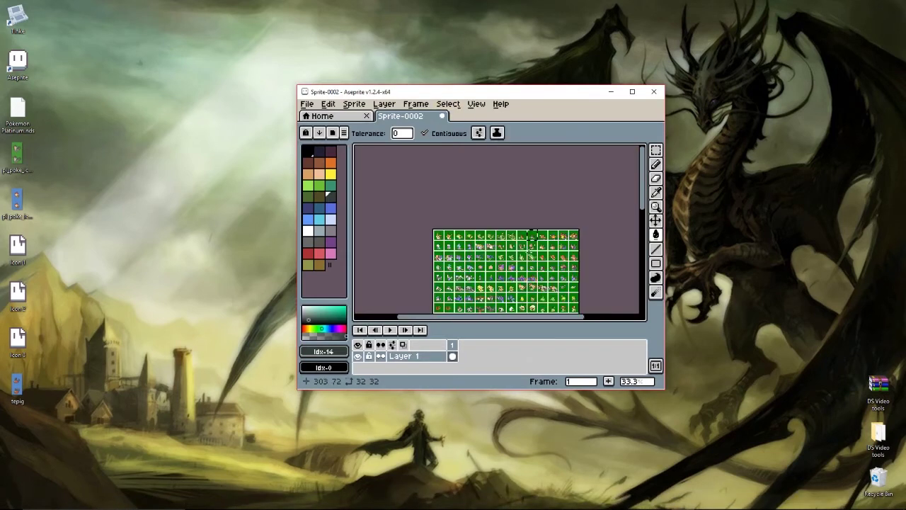
pyautogui.scroll(2, 533, 214)
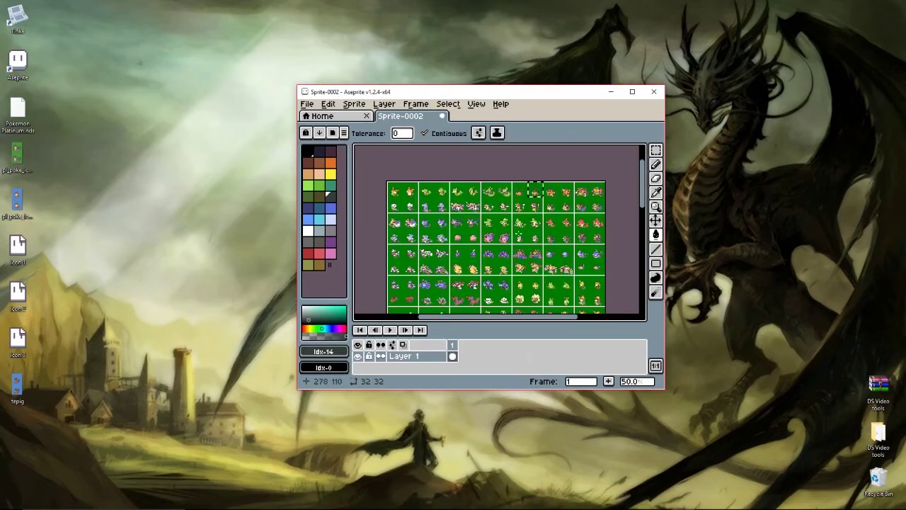
pyautogui.scroll(-1, 511, 237)
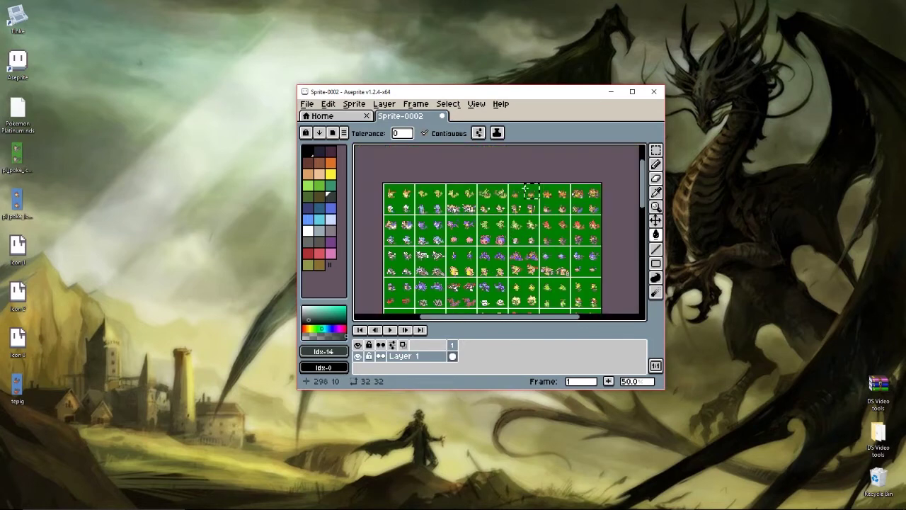
pyautogui.scroll(2, 528, 190)
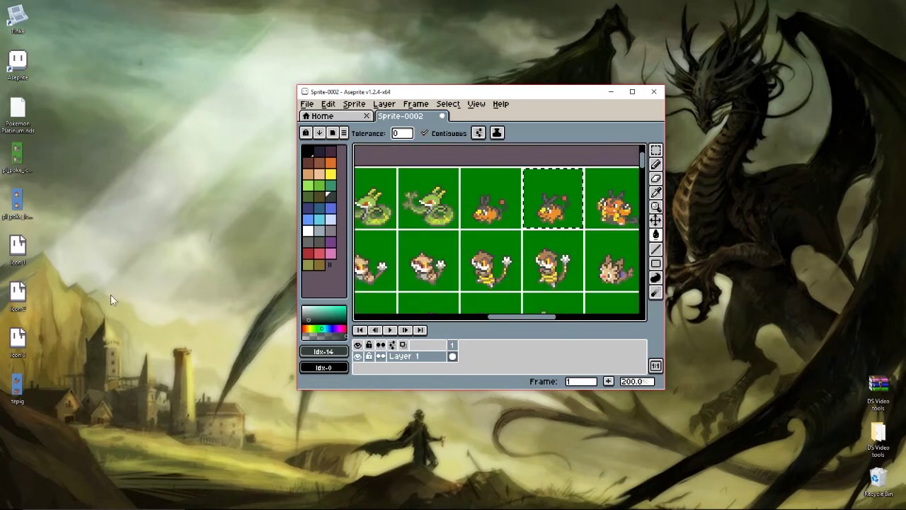
# Step: Open the exported pl_poke_icon_397.RGCN.png from the Desktop as a sprite for editing
pyautogui.moveTo(18, 200); pyautogui.dragTo(376, 225)
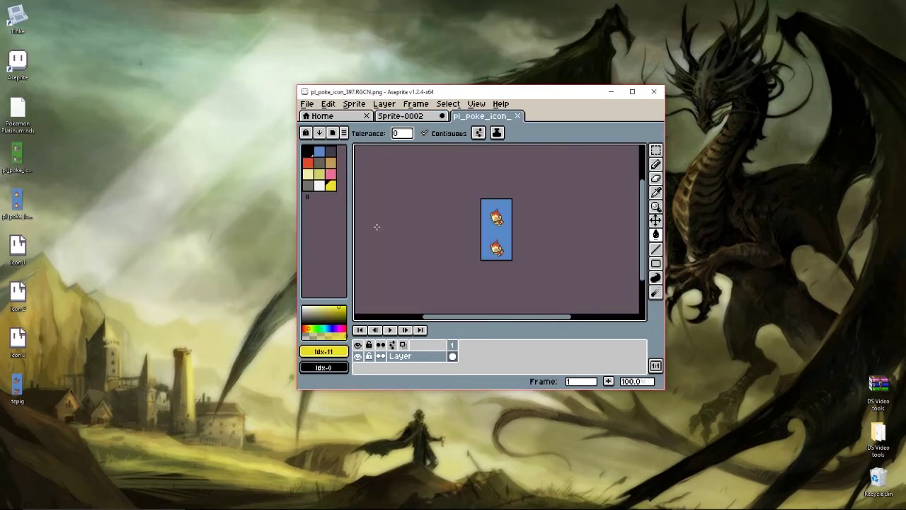
pyautogui.scroll(2, 554, 232)
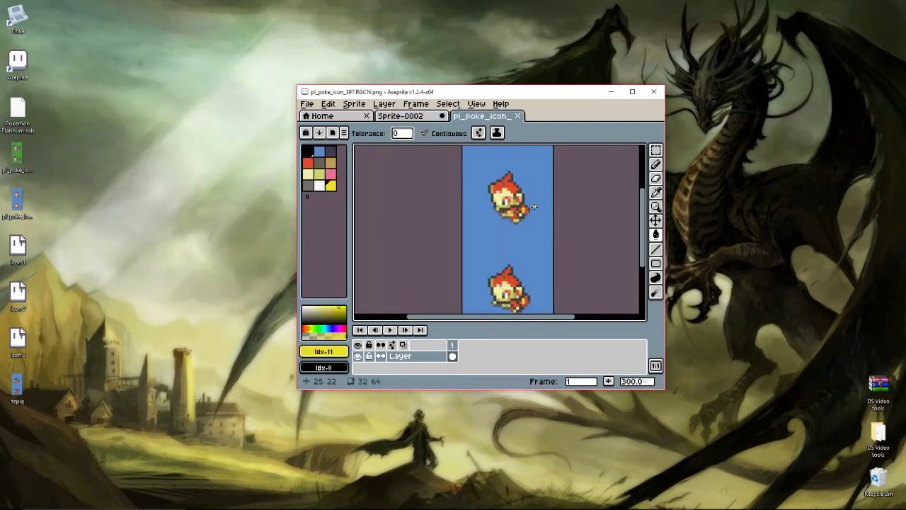
pyautogui.scroll(-1, 535, 207)
# Step: Copy the first 32 x 32 Tepig frame from Sprite-0002 and paste it over the upper half of the pl_poke_icon_397.RGCN.png icon
pyautogui.click(425, 116)
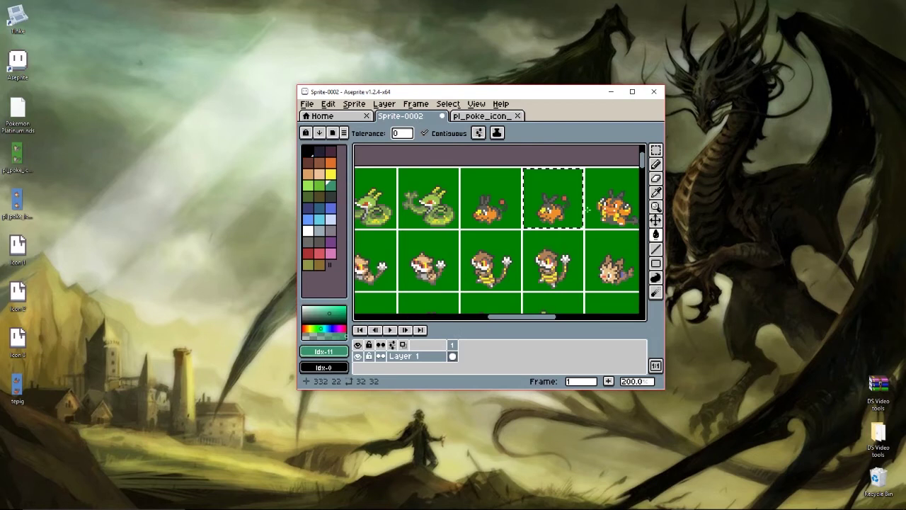
pyautogui.scroll(2, 461, 169)
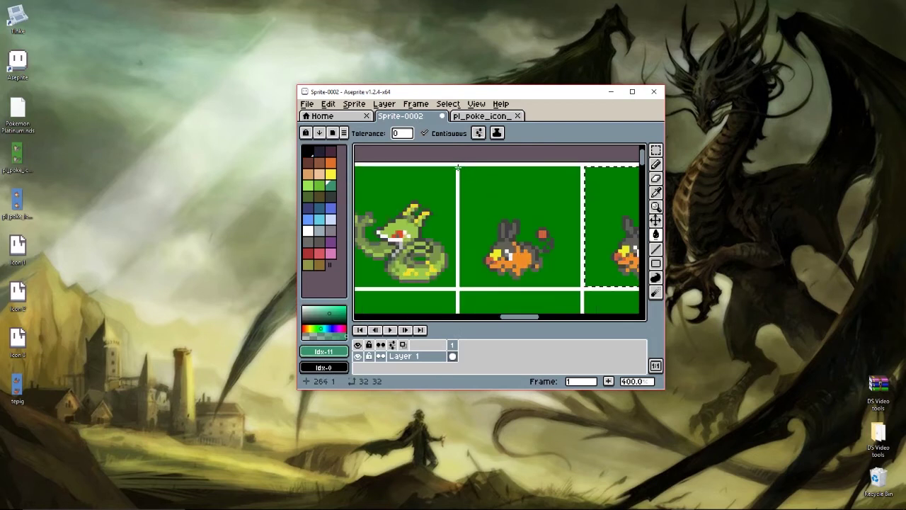
pyautogui.click(655, 151)
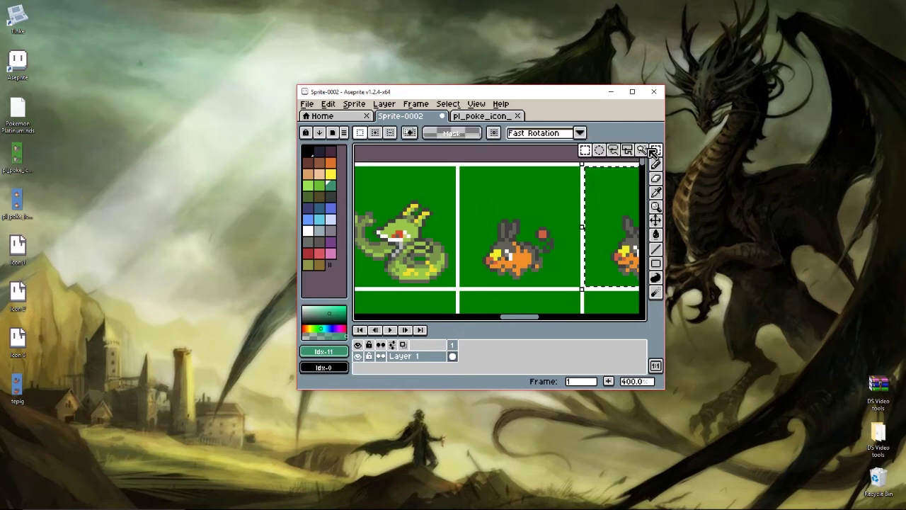
pyautogui.moveTo(461, 168); pyautogui.dragTo(582, 288)
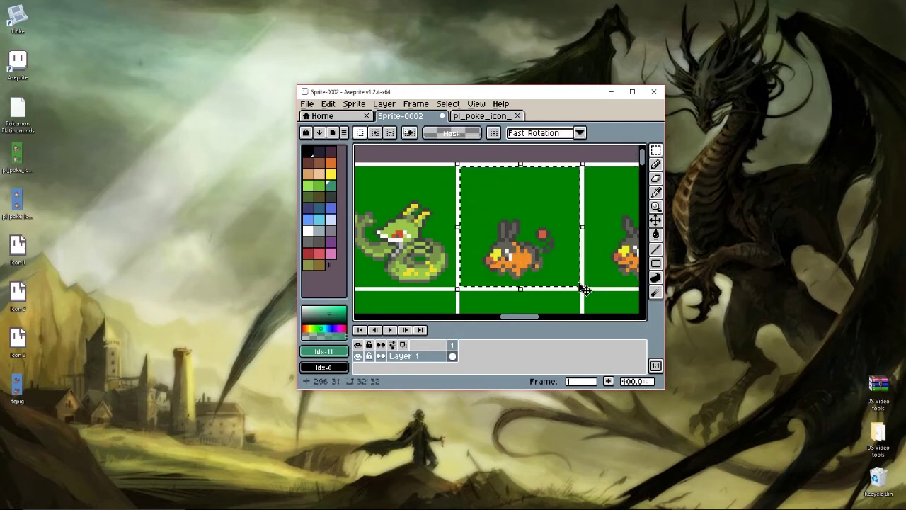
pyautogui.click(468, 125)
pyautogui.hotkey('ctrl', 'v')
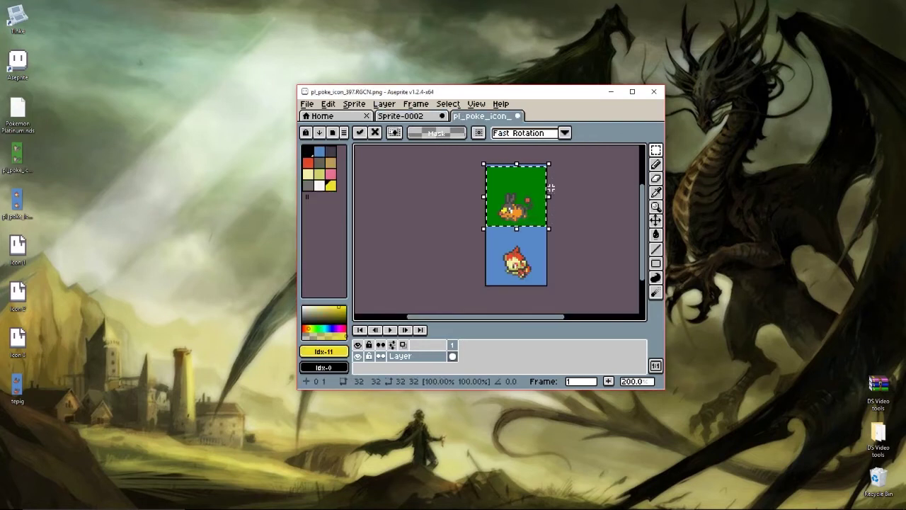
pyautogui.press('Escape')
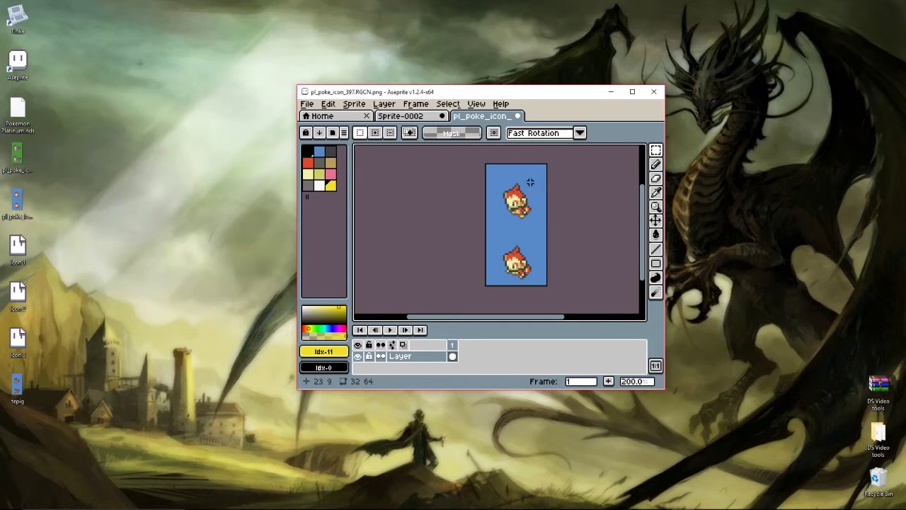
pyautogui.hotkey('ctrl', 'v')
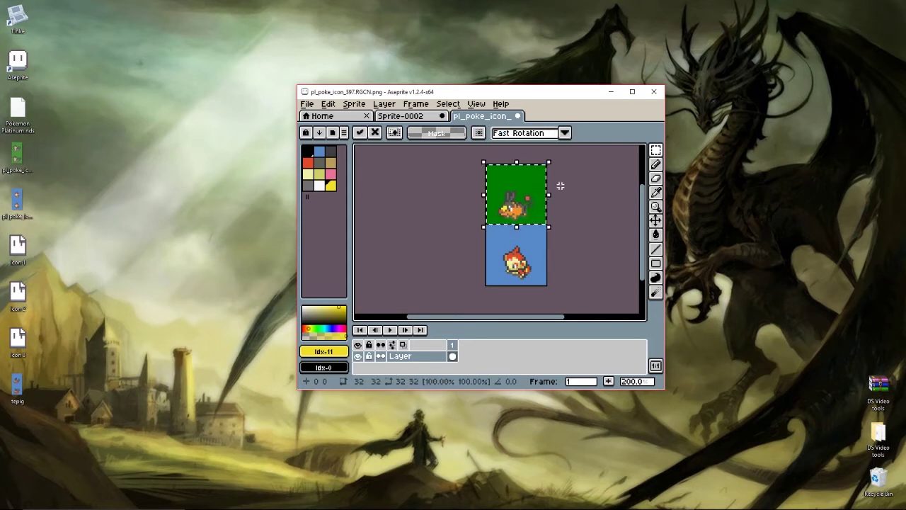
pyautogui.press('Return')
# Step: Copy the second 32 x 32 Tepig frame from Sprite-0002 and place it over the lower half of the pl_poke_icon_397.RGCN.png icon
pyautogui.click(404, 115)
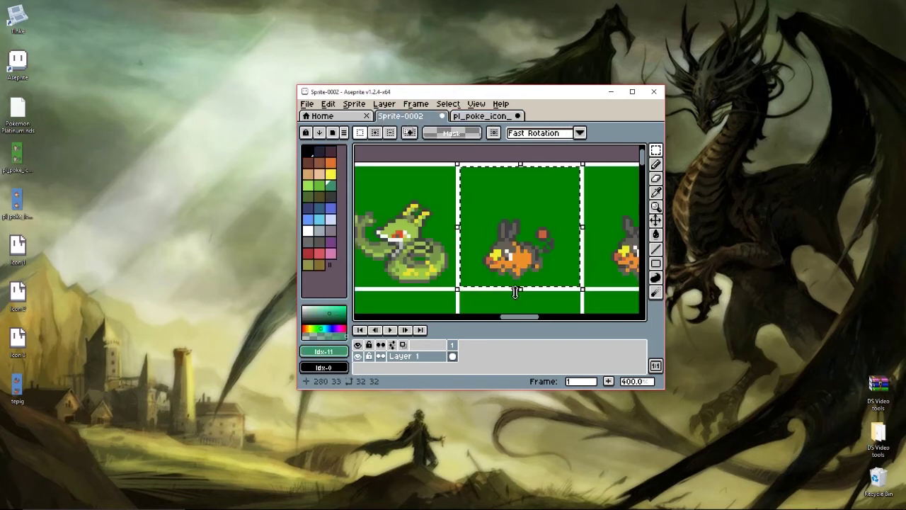
pyautogui.moveTo(514, 318); pyautogui.dragTo(536, 323)
pyautogui.moveTo(480, 170); pyautogui.dragTo(599, 288)
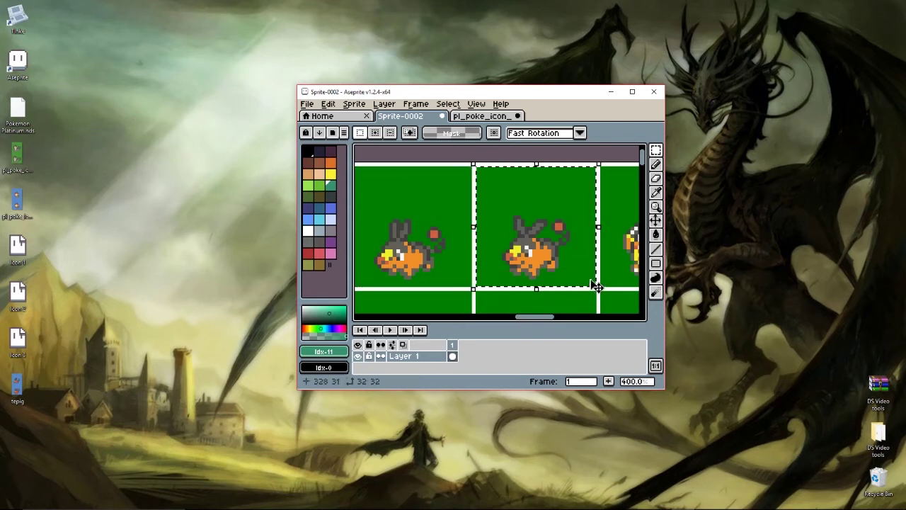
pyautogui.click(478, 117)
pyautogui.hotkey('ctrl', 'v')
pyautogui.moveTo(546, 226); pyautogui.dragTo(568, 265)
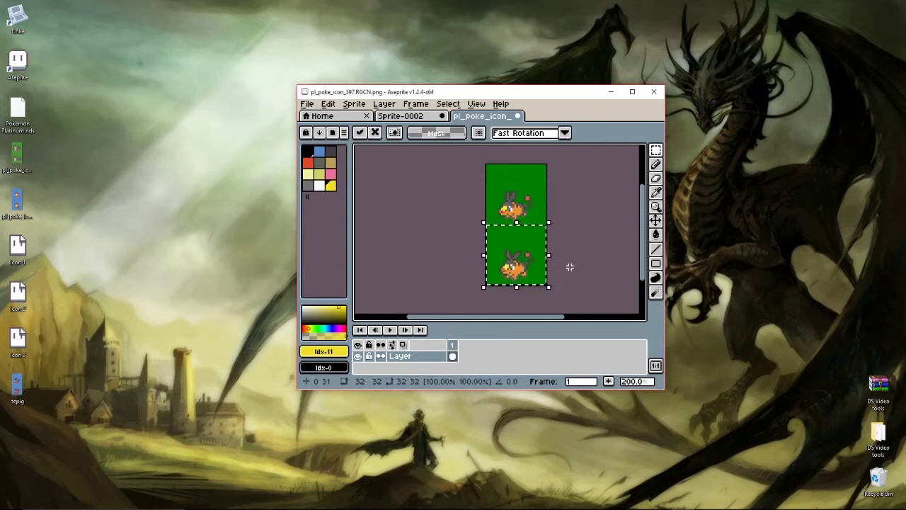
pyautogui.click(561, 257)
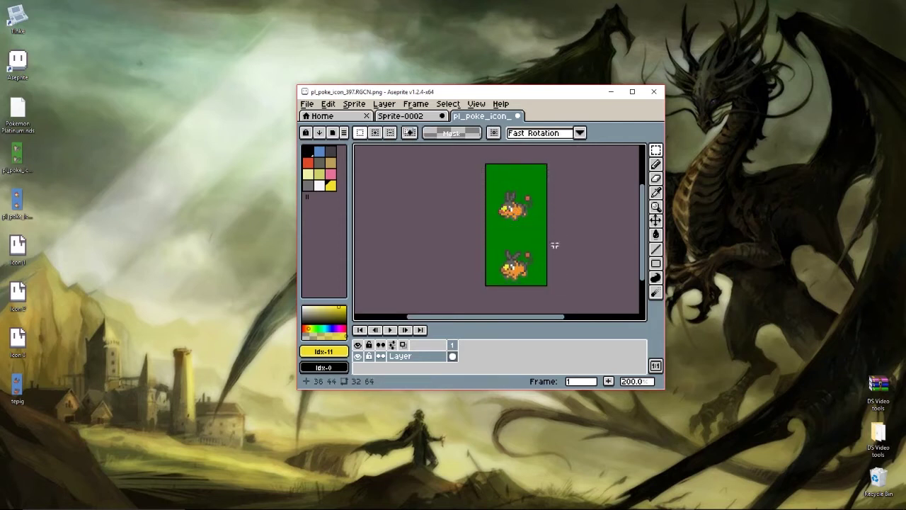
pyautogui.click(424, 117)
pyautogui.click(458, 118)
pyautogui.click(37, 278)
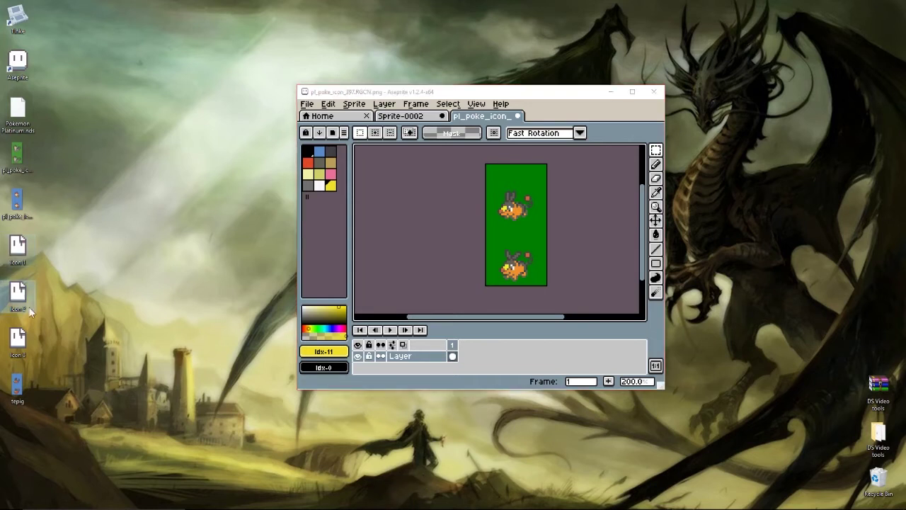
pyautogui.click(28, 343)
pyautogui.moveTo(20, 307)
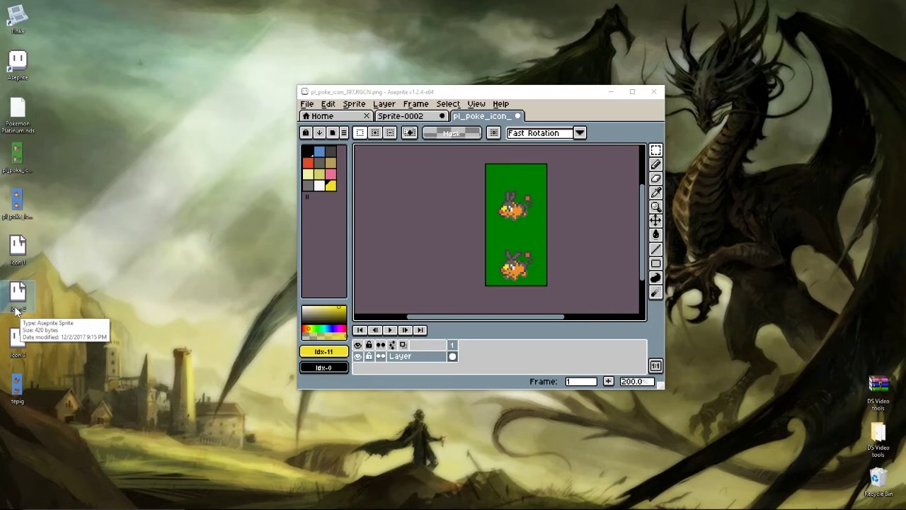
# Step: Load the palette from Icon 2.ase on the Desktop and convert the icon's color mode to Indexed
pyautogui.click(345, 134)
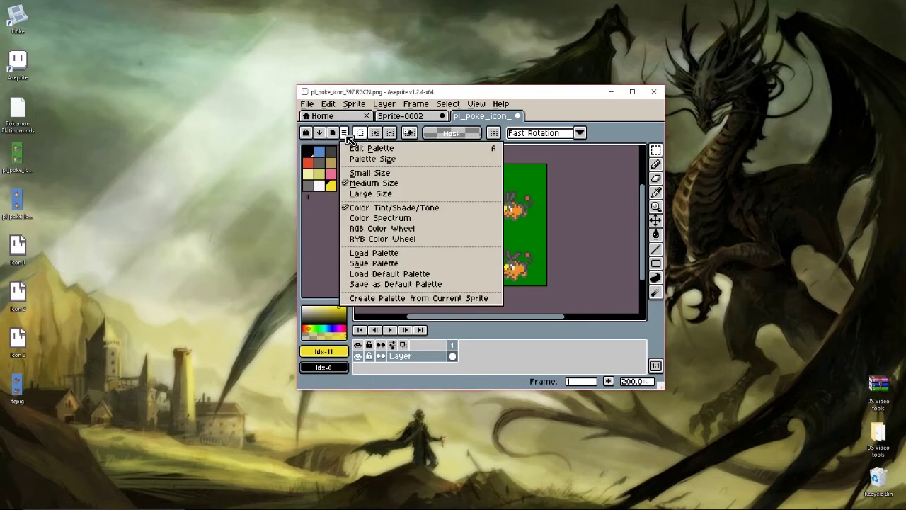
pyautogui.click(382, 254)
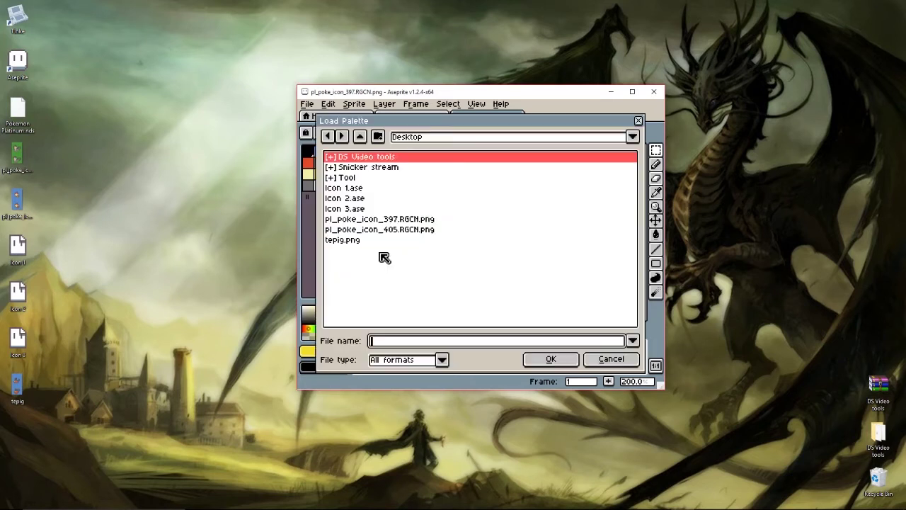
pyautogui.doubleClick(352, 204)
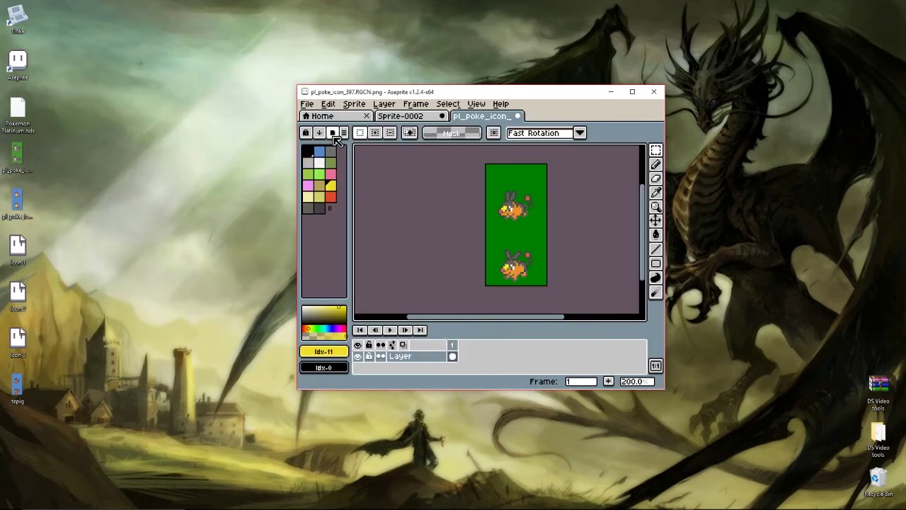
pyautogui.click(354, 104)
pyautogui.moveTo(378, 133)
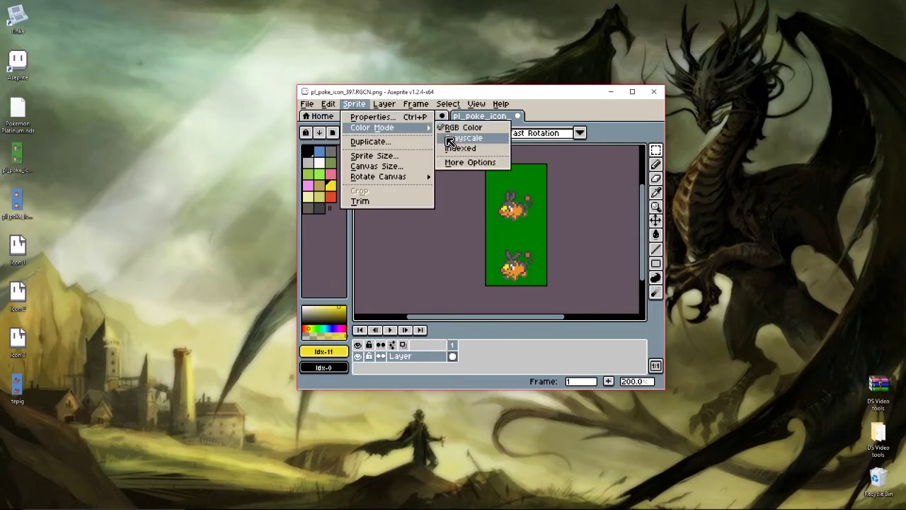
pyautogui.click(458, 148)
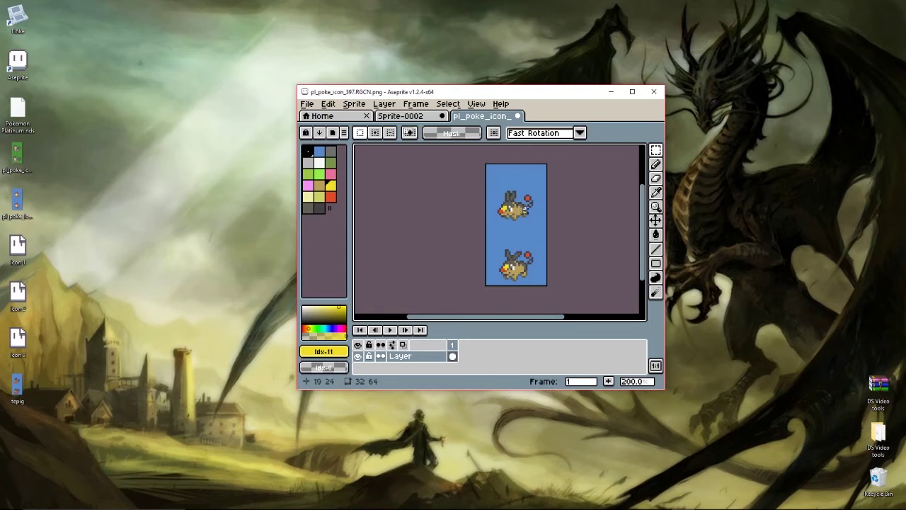
# Step: Fill the tan body areas of both Tepig frames with the red palette color at index 14 using the Paint Bucket
pyautogui.scroll(2, 524, 204)
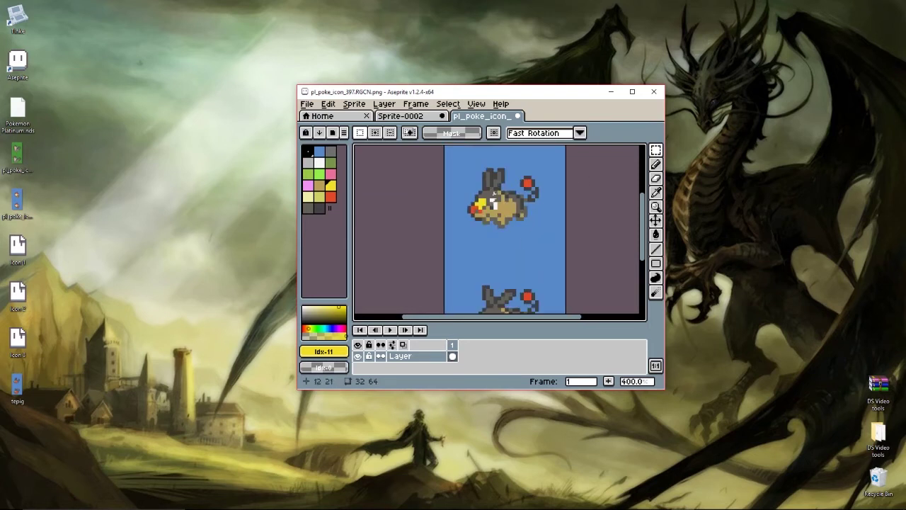
pyautogui.scroll(-2, 478, 224)
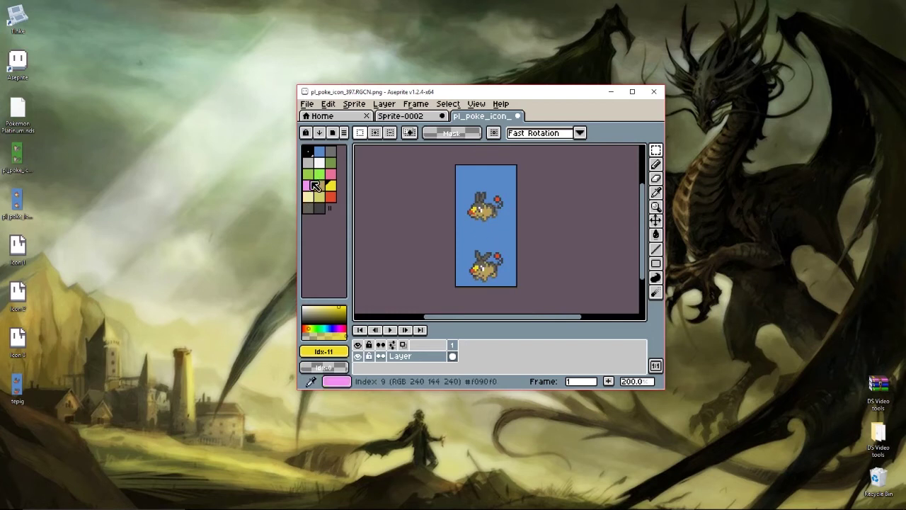
pyautogui.click(331, 198)
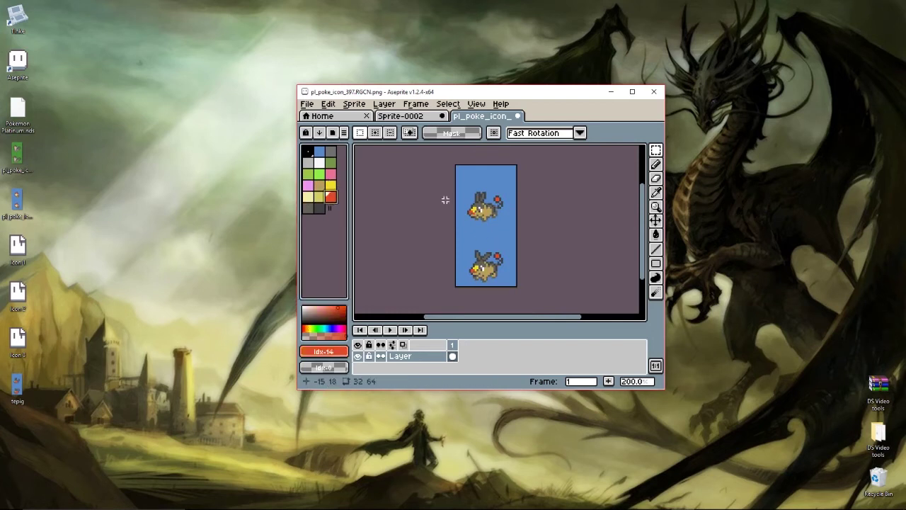
pyautogui.scroll(3, 509, 201)
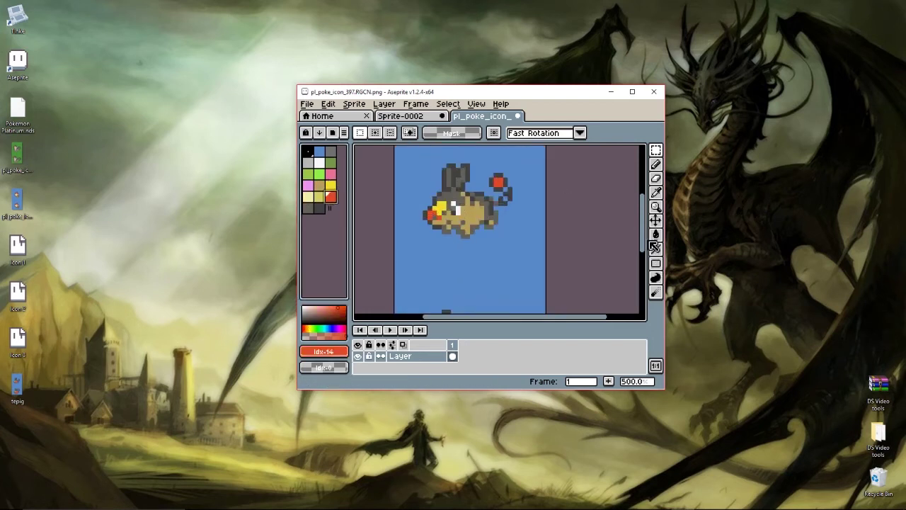
pyautogui.click(656, 237)
pyautogui.click(468, 208)
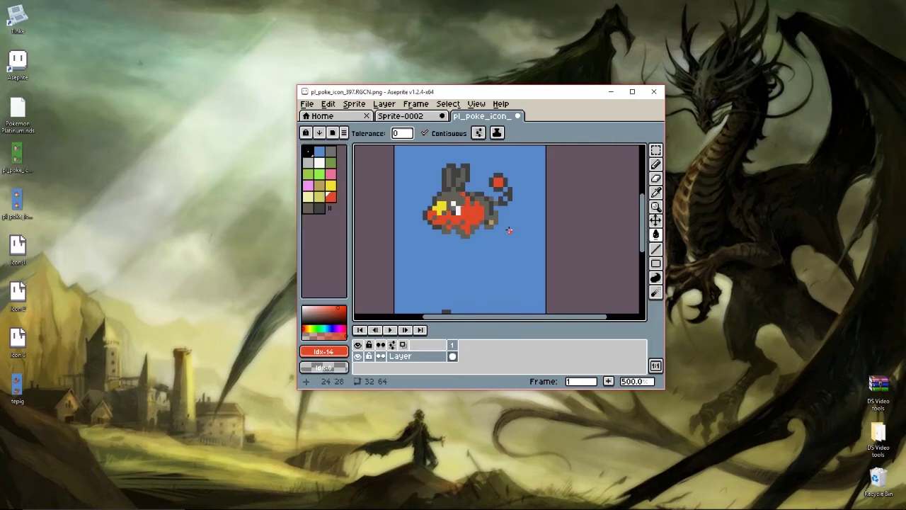
pyautogui.scroll(-4, 504, 269)
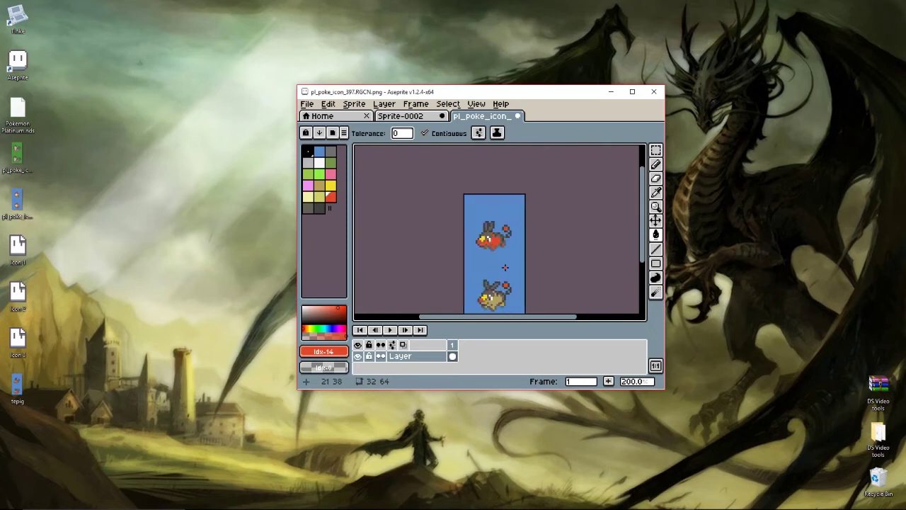
pyautogui.scroll(4, 501, 277)
pyautogui.click(502, 254)
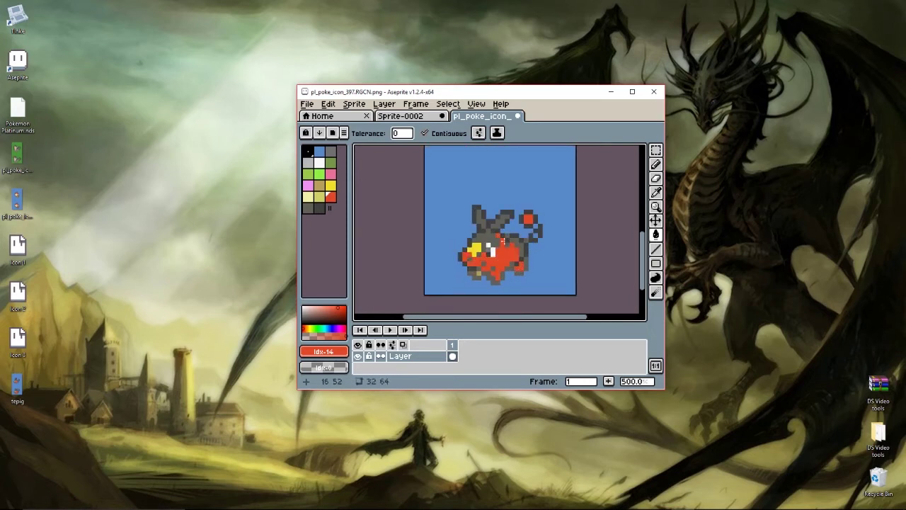
pyautogui.scroll(-3, 518, 249)
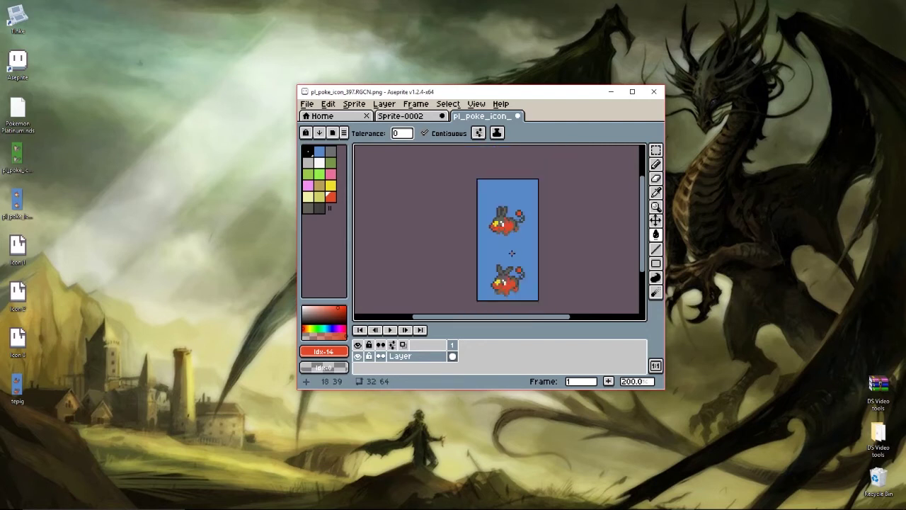
pyautogui.click(425, 117)
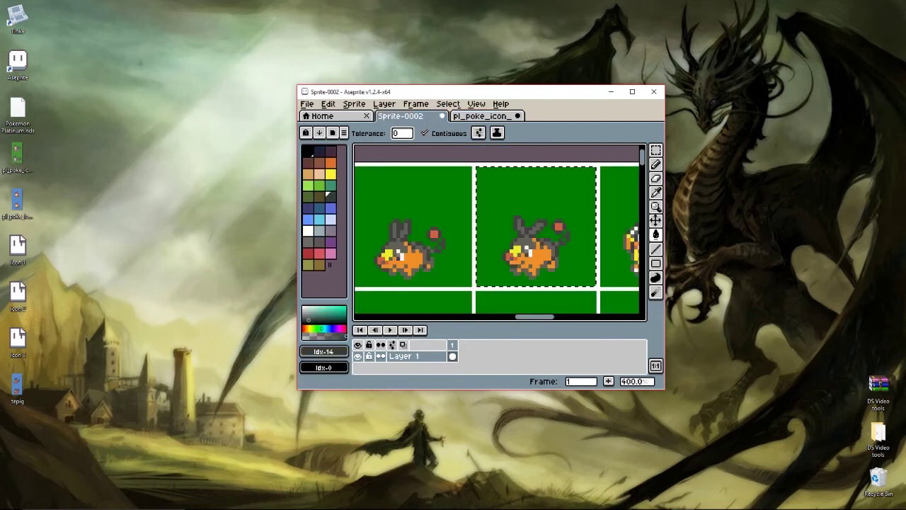
pyautogui.click(475, 117)
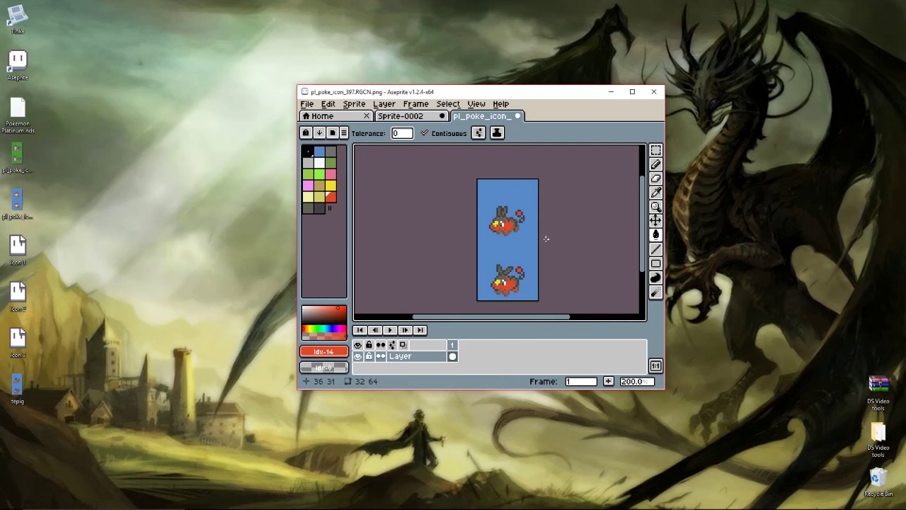
pyautogui.click(307, 104)
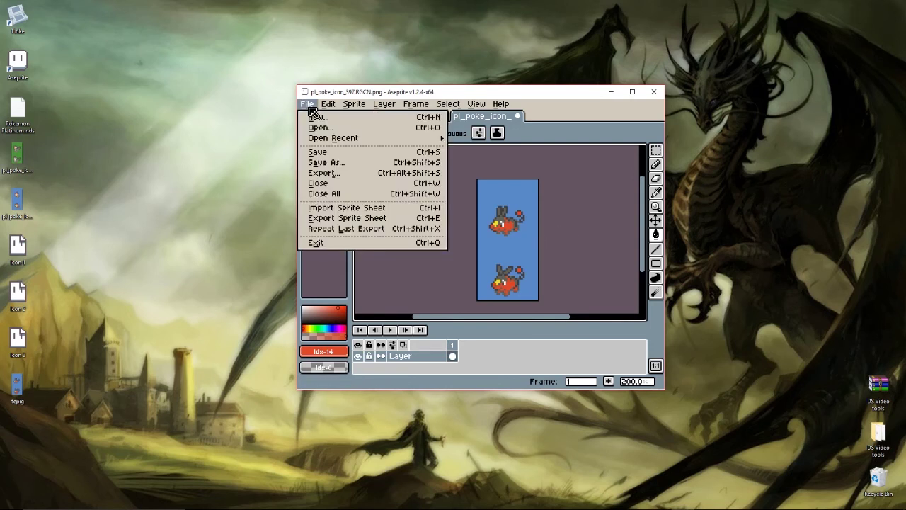
pyautogui.click(336, 164)
pyautogui.click(603, 361)
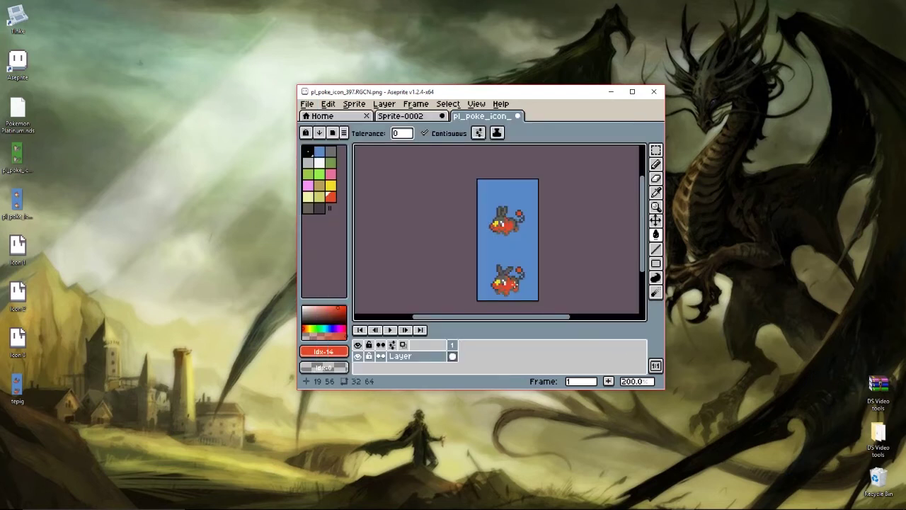
# Step: Save the recolored icon as tepig.png on the Desktop, overwriting the existing file
pyautogui.scroll(3, 506, 283)
pyautogui.scroll(-3, 505, 235)
pyautogui.scroll(1, 505, 235)
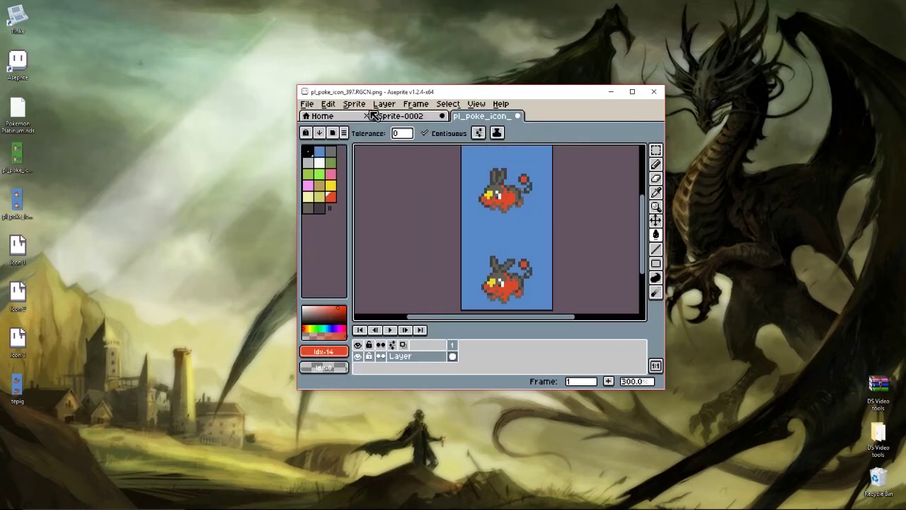
pyautogui.click(308, 104)
pyautogui.click(336, 163)
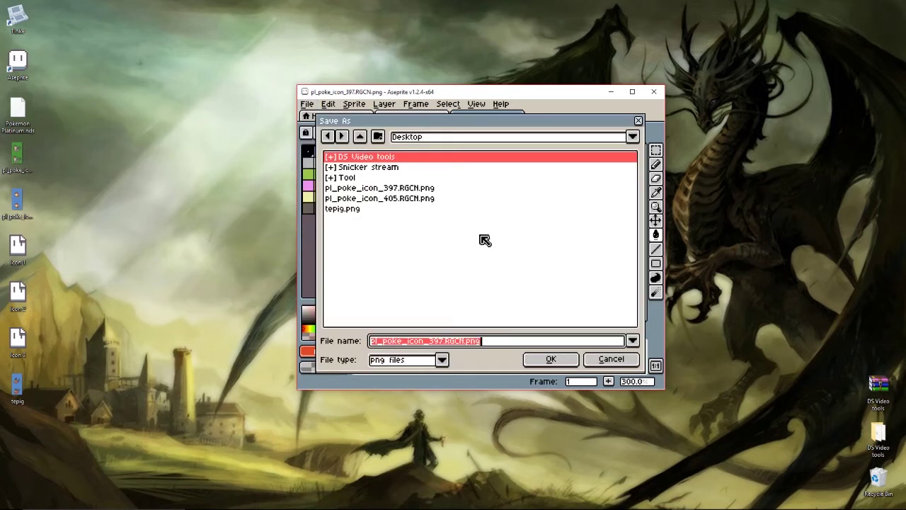
pyautogui.click(367, 210)
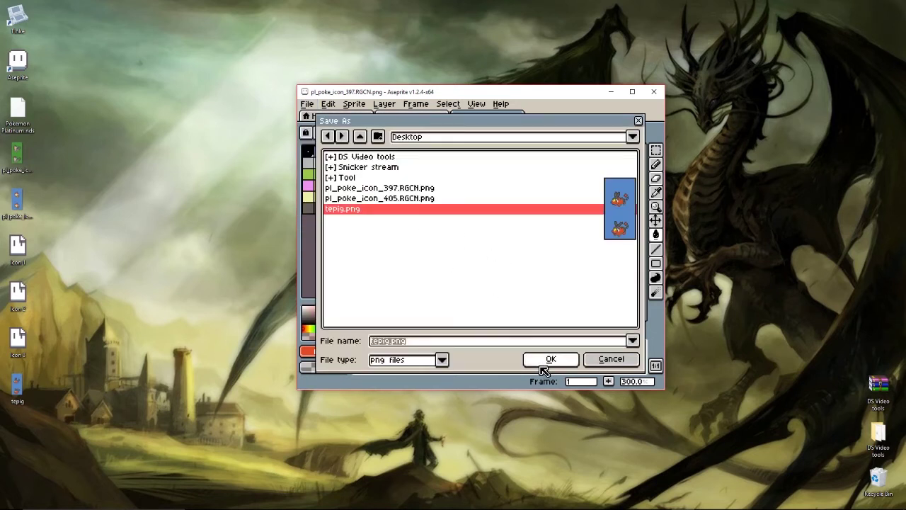
pyautogui.click(544, 361)
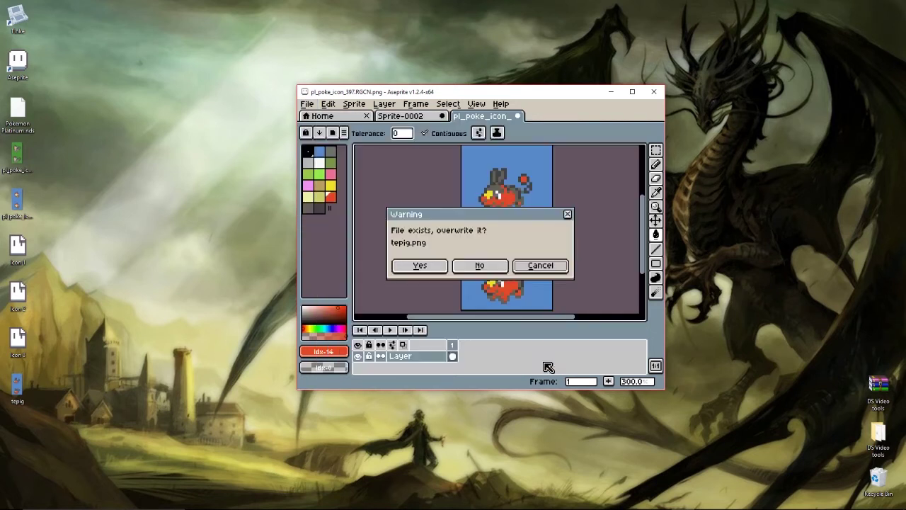
pyautogui.click(437, 268)
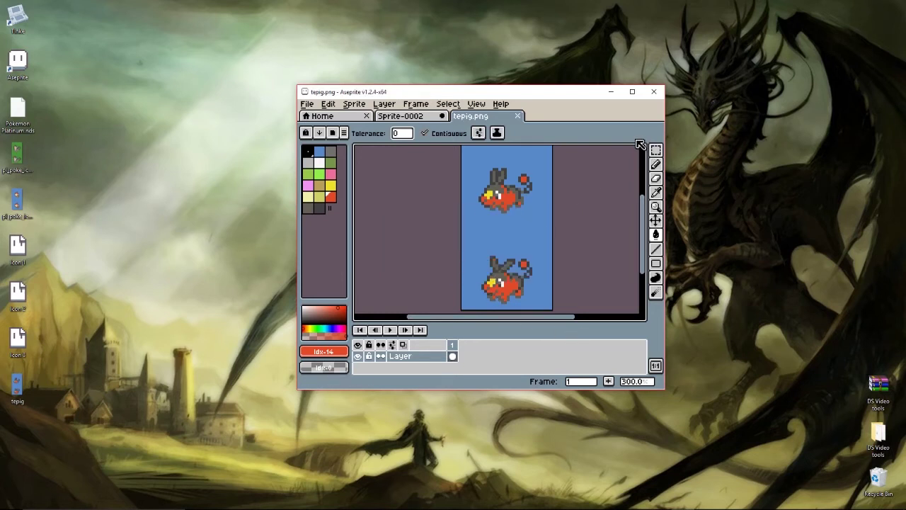
# Step: Switch to Tinke and import tepig.png from the Desktop into pl_poke_icon_397.RGCN
pyautogui.click(612, 91)
pyautogui.click(17, 388)
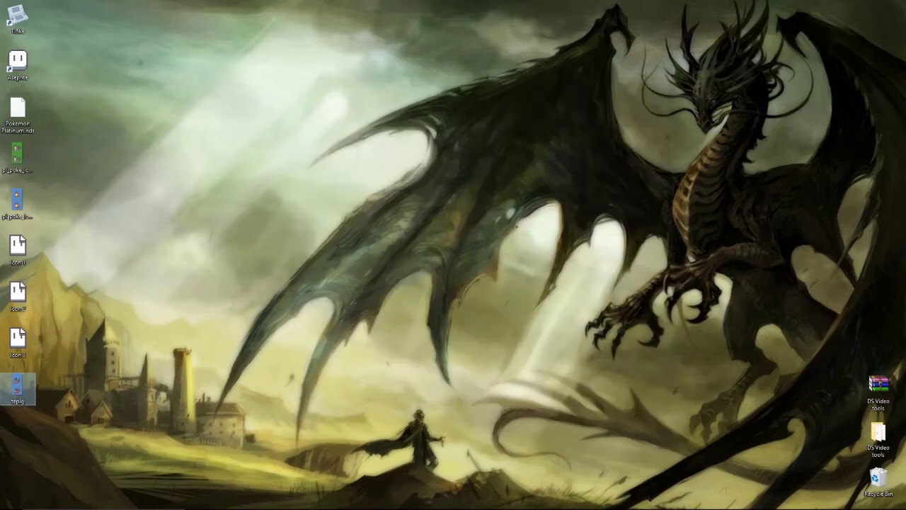
pyautogui.click(705, 501)
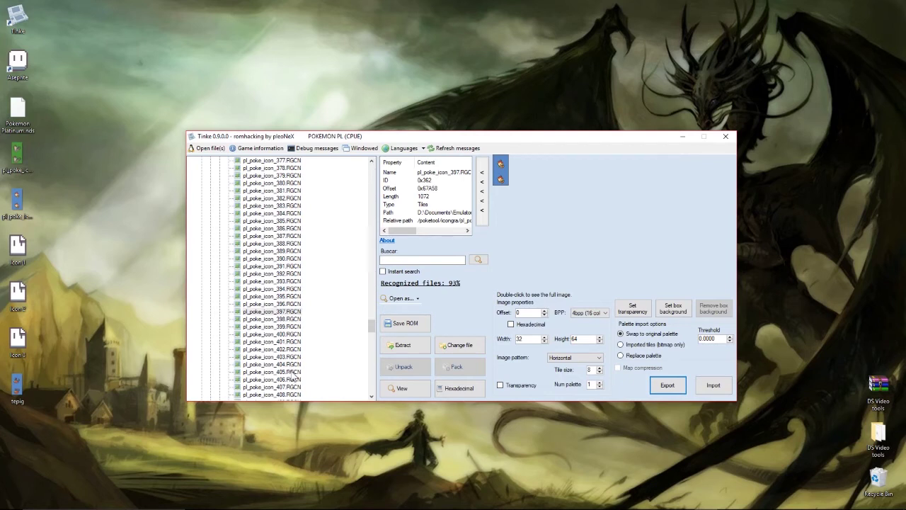
pyautogui.click(711, 386)
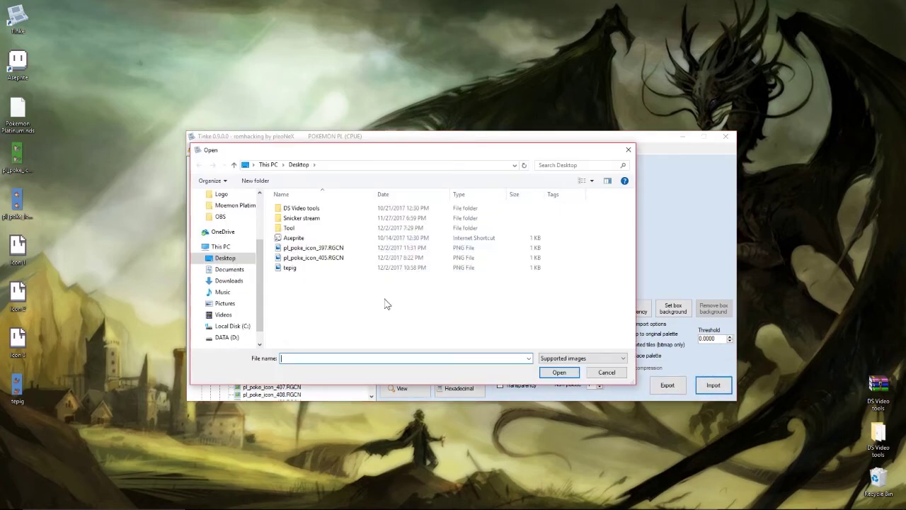
pyautogui.click(295, 272)
pyautogui.doubleClick(295, 273)
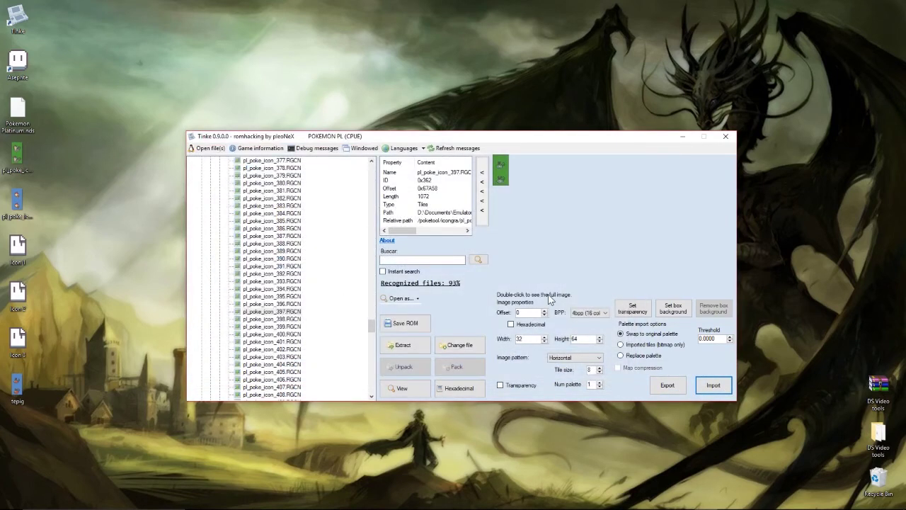
# Step: Refresh the imported icon's preview by changing its palette number to 0 and back to 1
pyautogui.moveTo(544, 509)
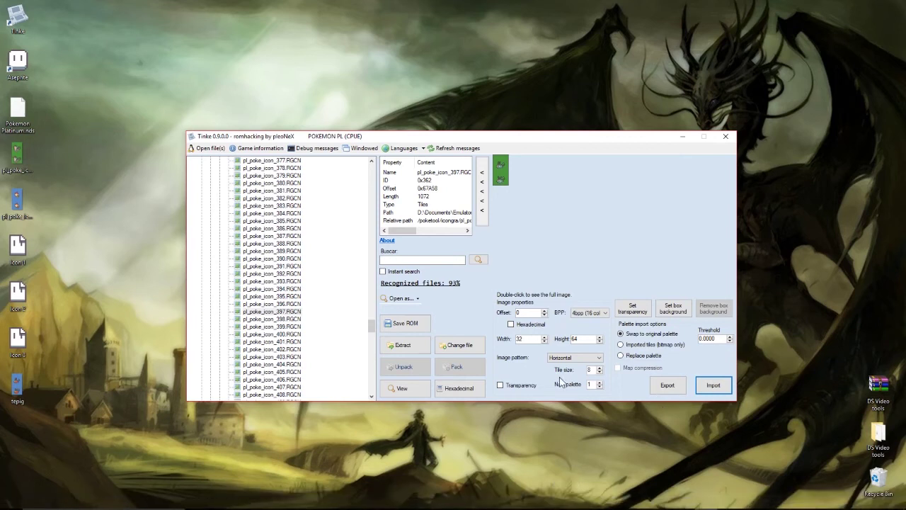
pyautogui.click(599, 387)
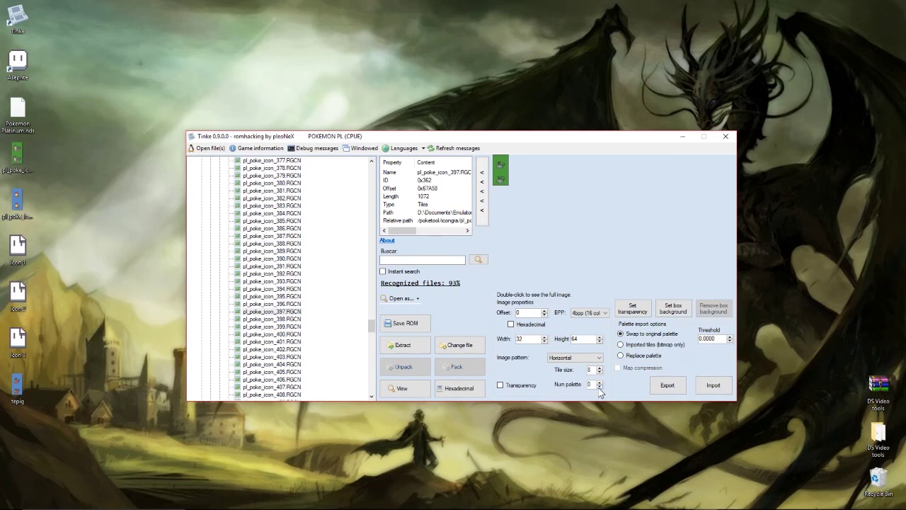
pyautogui.click(599, 381)
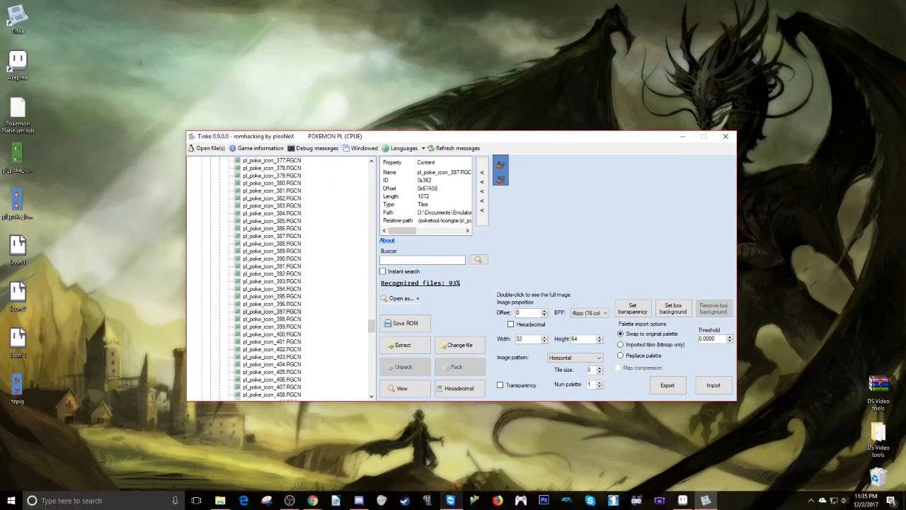
# Step: Select the pl_poke_icon.narc archive in poketool/icongra and pack it with the changed icon
pyautogui.moveTo(450, 500)
pyautogui.scroll(20, 333, 272)
pyautogui.scroll(20, 315, 266)
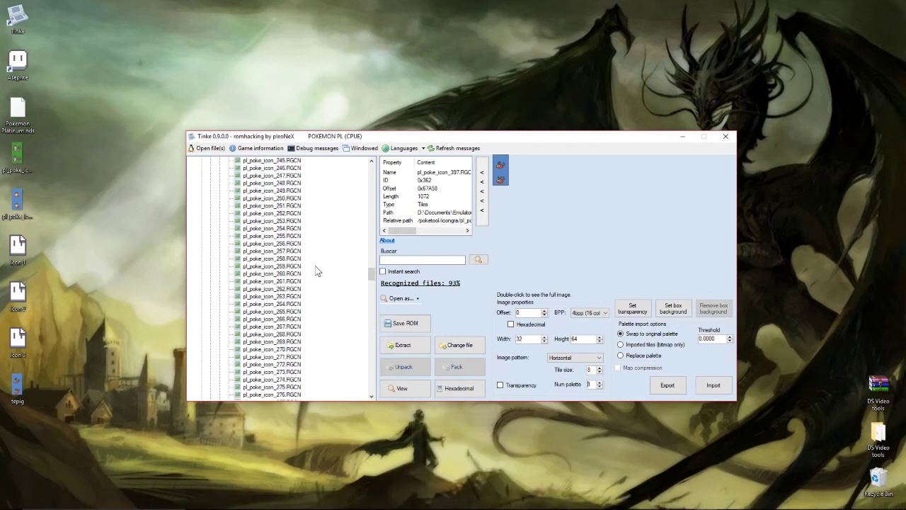
pyautogui.scroll(20, 316, 270)
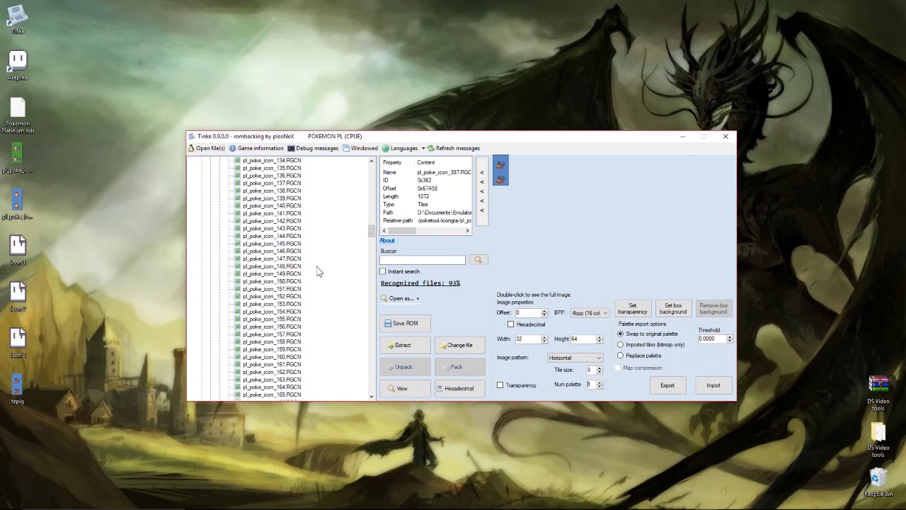
pyautogui.scroll(20, 316, 274)
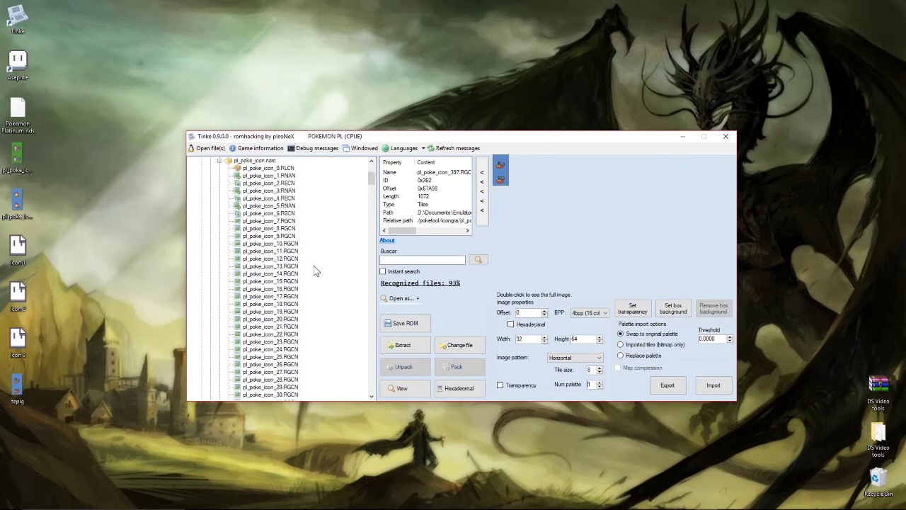
pyautogui.click(256, 274)
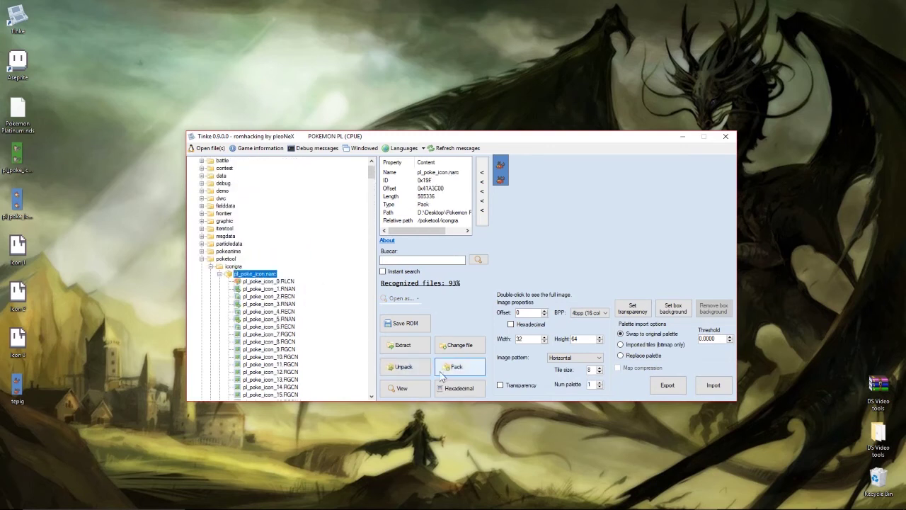
pyautogui.click(455, 367)
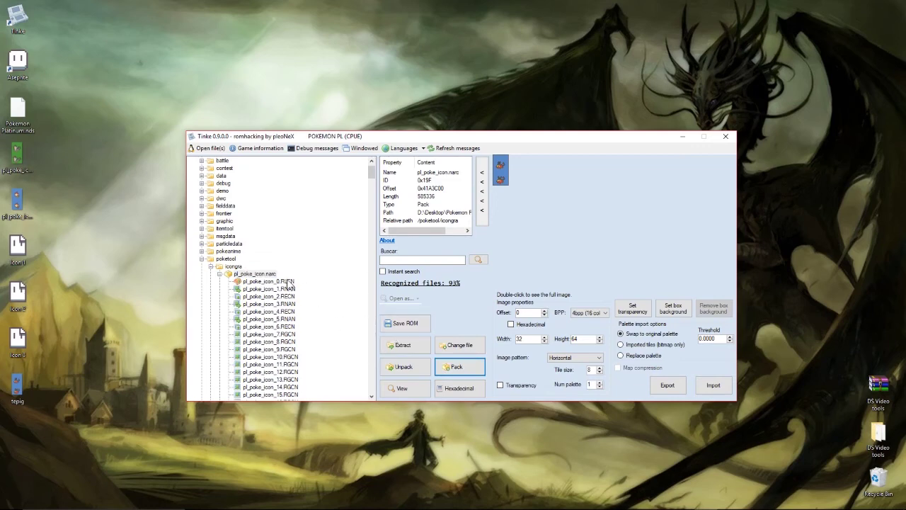
# Step: Save the modified ROM to the Desktop as Moemon Platinum 8
pyautogui.click(399, 324)
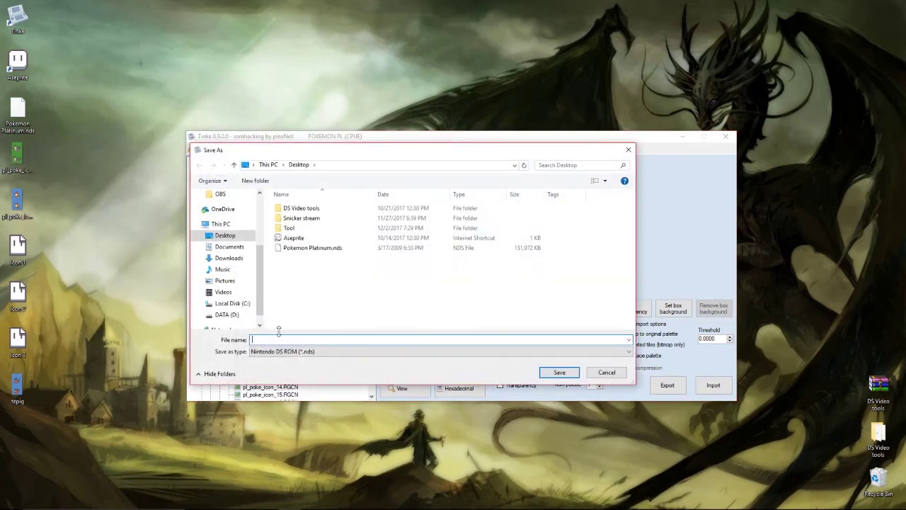
pyautogui.write('Moemon Platinum 8')
pyautogui.click(551, 371)
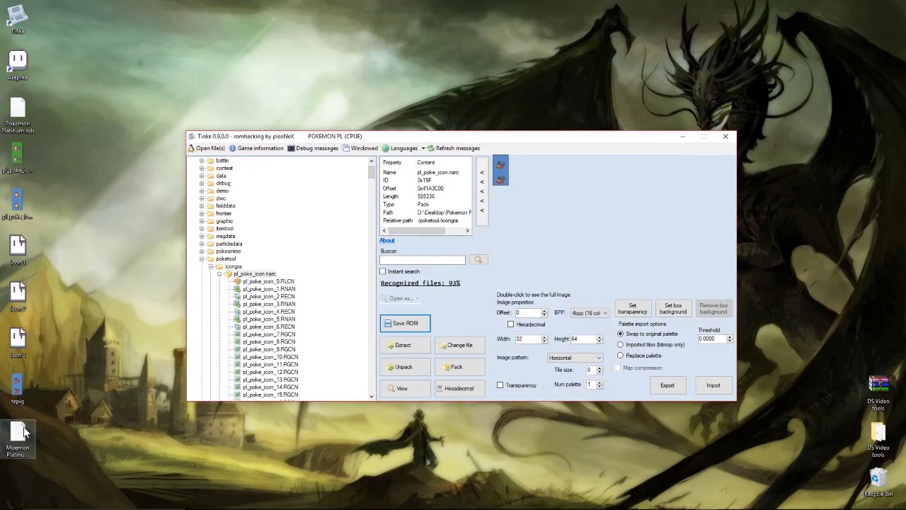
# Step: Move Moemon Platinum 8.nds from the Desktop into the Moemon Platimun folder in File Explorer, replacing the existing file
pyautogui.moveTo(225, 506)
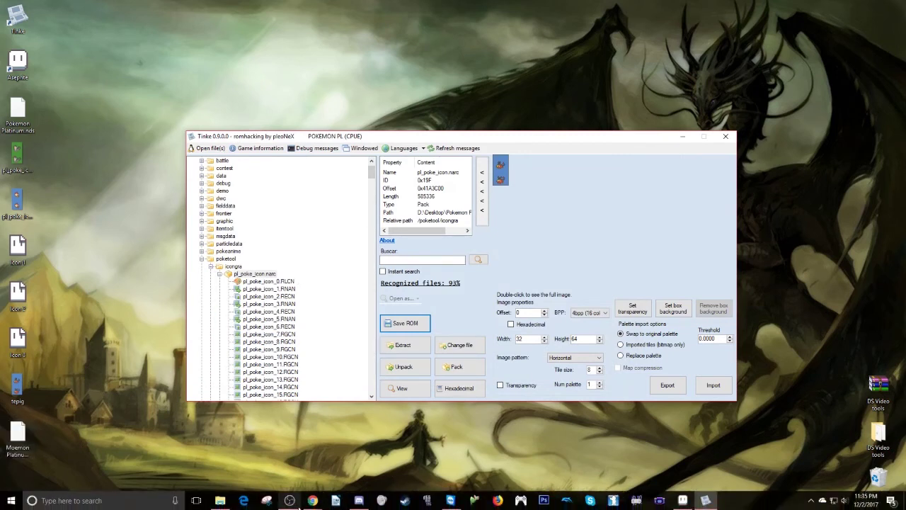
pyautogui.click(228, 501)
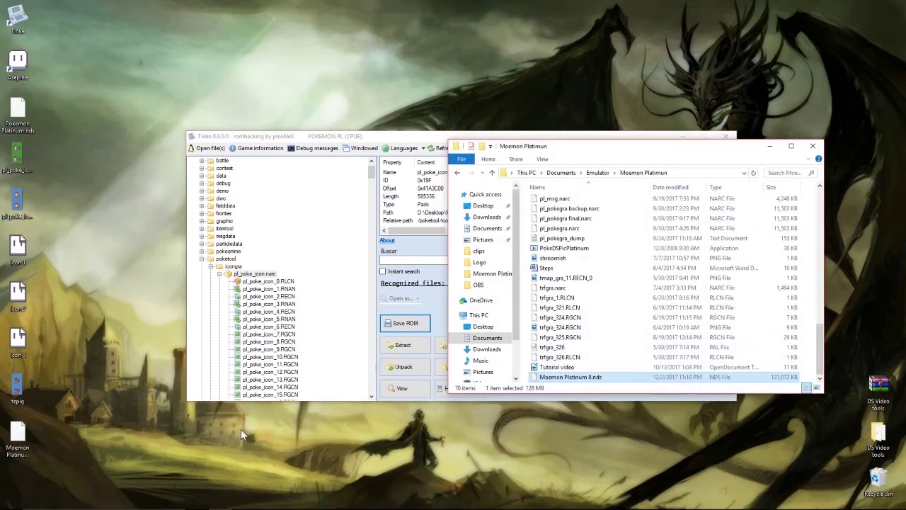
pyautogui.moveTo(20, 439); pyautogui.dragTo(523, 349)
pyautogui.click(414, 193)
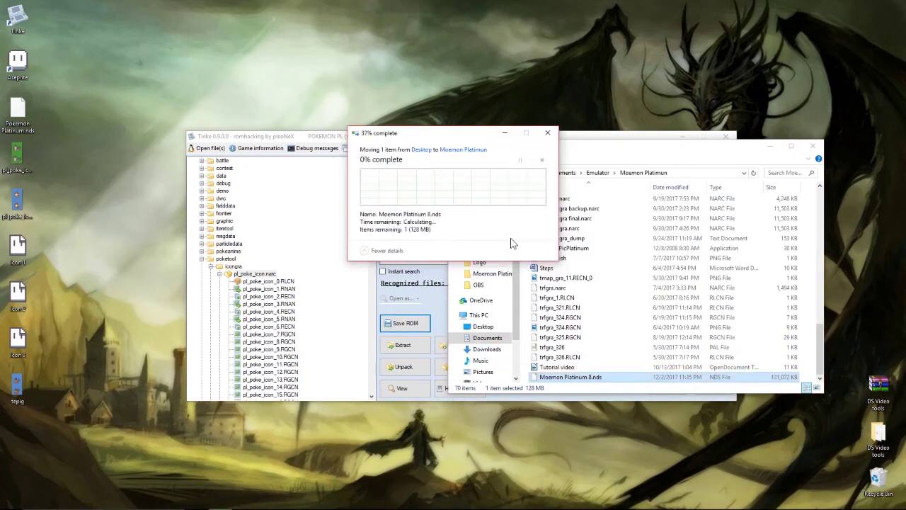
pyautogui.click(769, 146)
# Step: Switch to DeSmuME, load the recent ROM Moemon Platinum 8.nds, and continue the saved game past the title screen
pyautogui.click(387, 503)
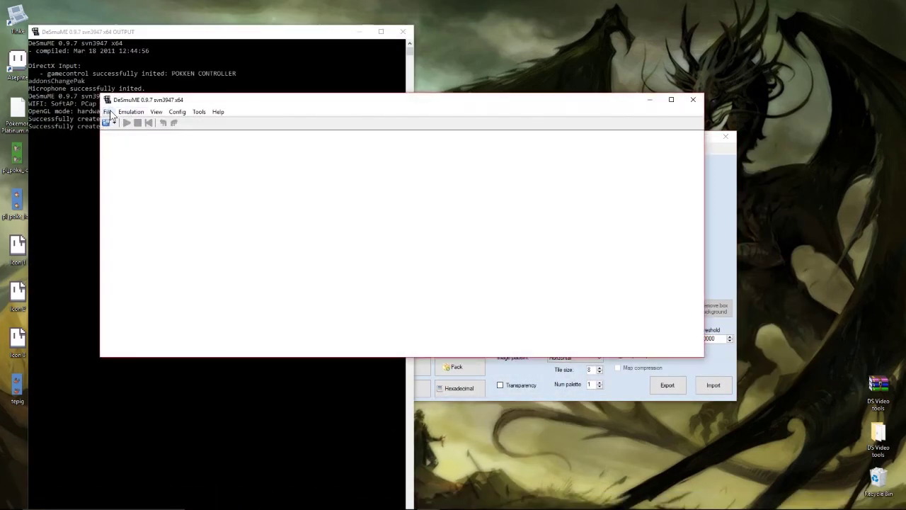
pyautogui.click(107, 112)
pyautogui.moveTo(132, 135)
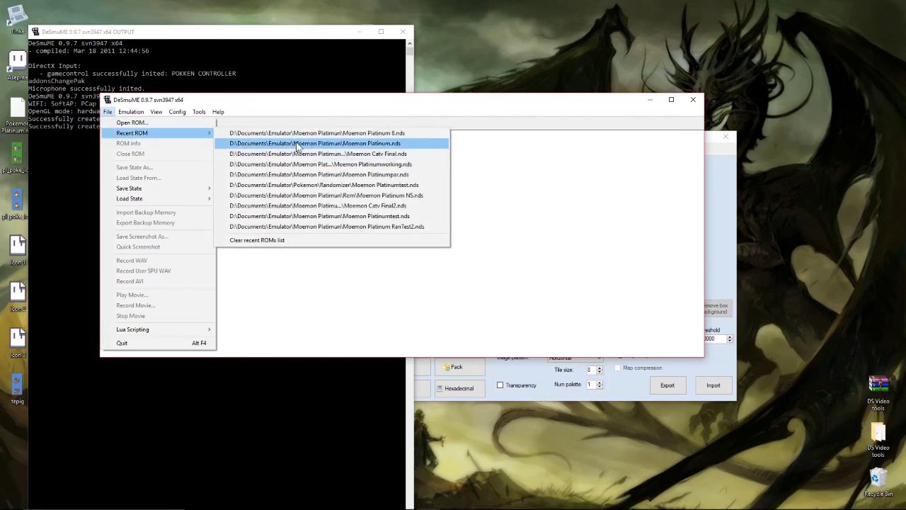
pyautogui.click(305, 133)
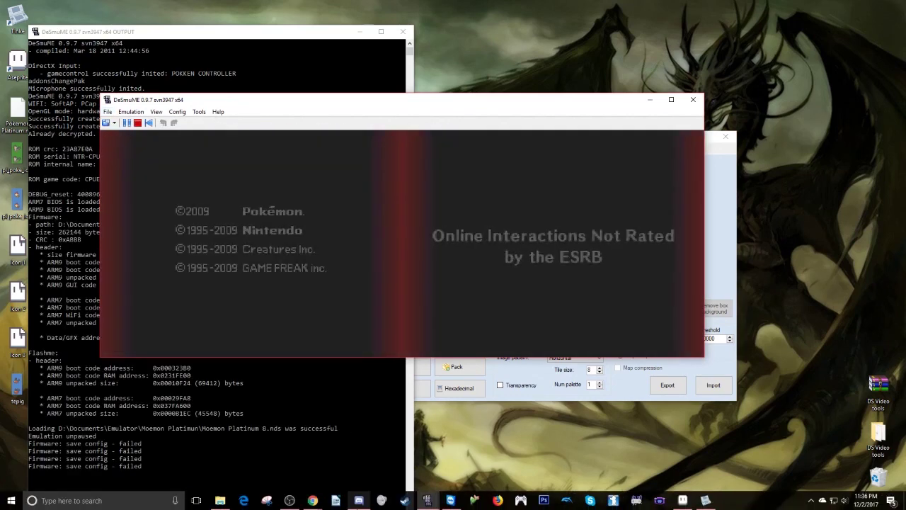
pyautogui.moveTo(359, 501)
pyautogui.press('Return')
pyautogui.press('Return')
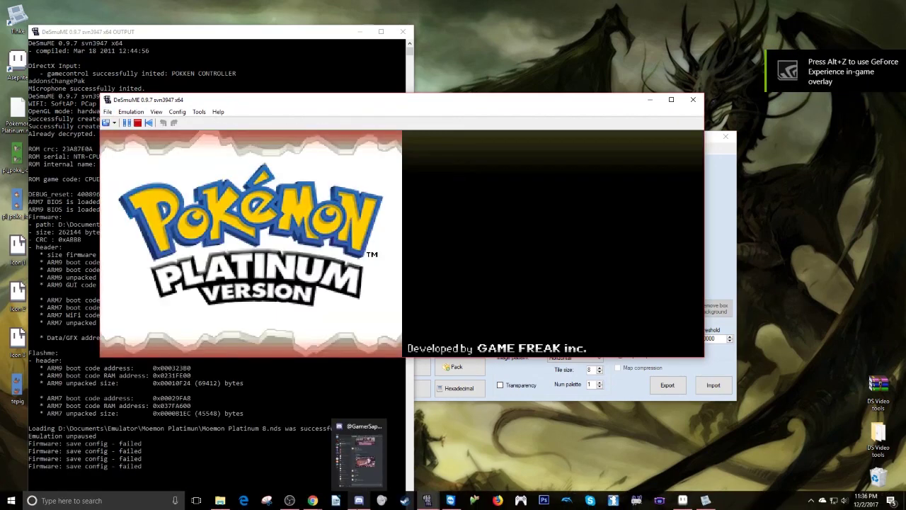
pyautogui.press('Return')
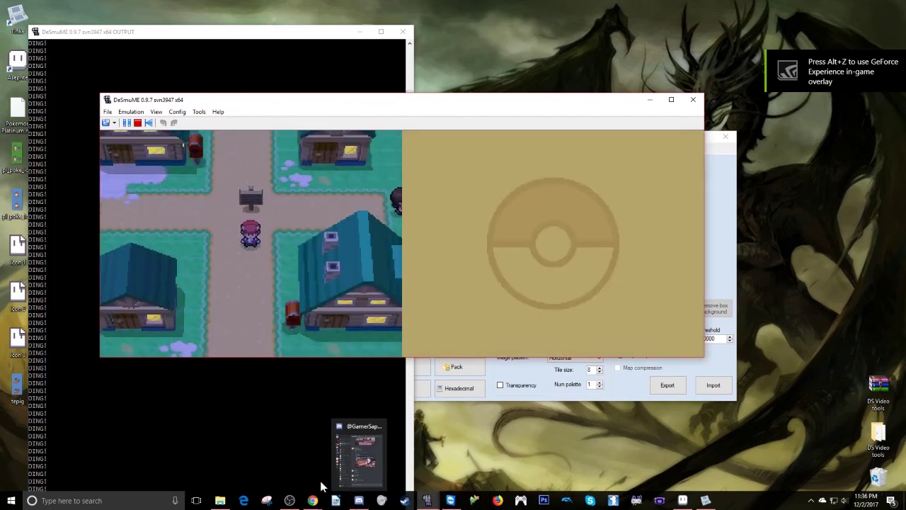
pyautogui.click(131, 111)
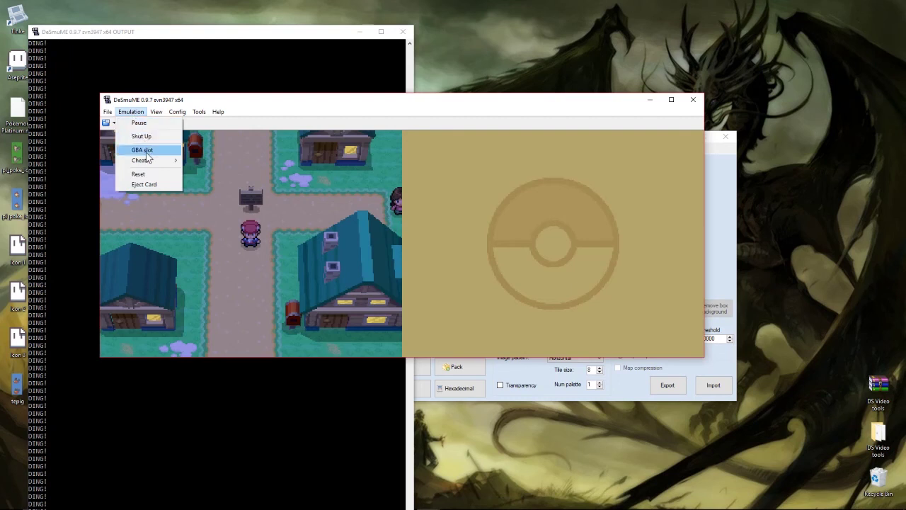
pyautogui.click(156, 112)
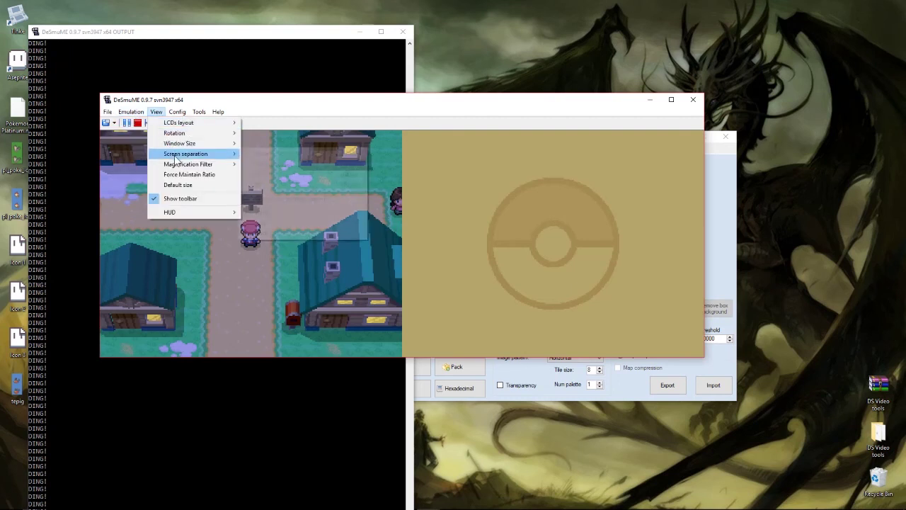
pyautogui.click(177, 112)
pyautogui.moveTo(205, 216)
pyautogui.click(279, 216)
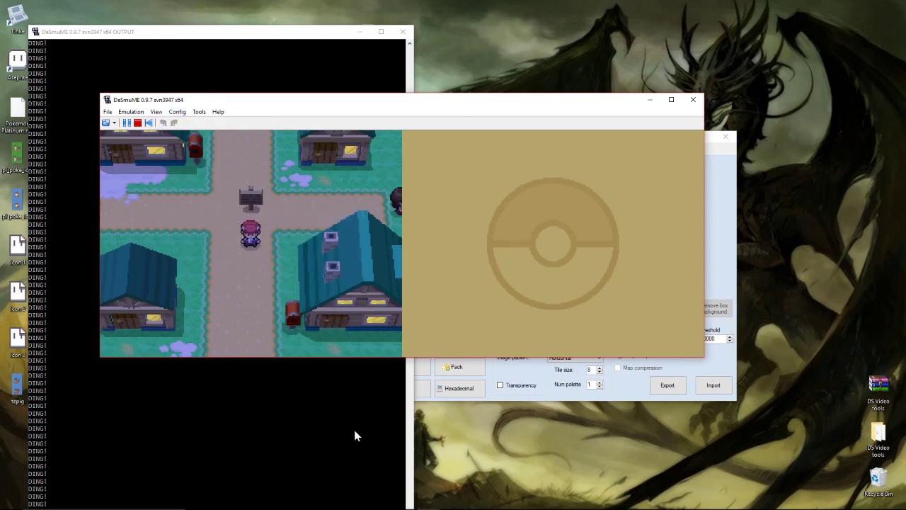
# Step: Open the in-game Pokémon party to check Chimchar's replaced icon, and return to Tinke
pyautogui.press('s')
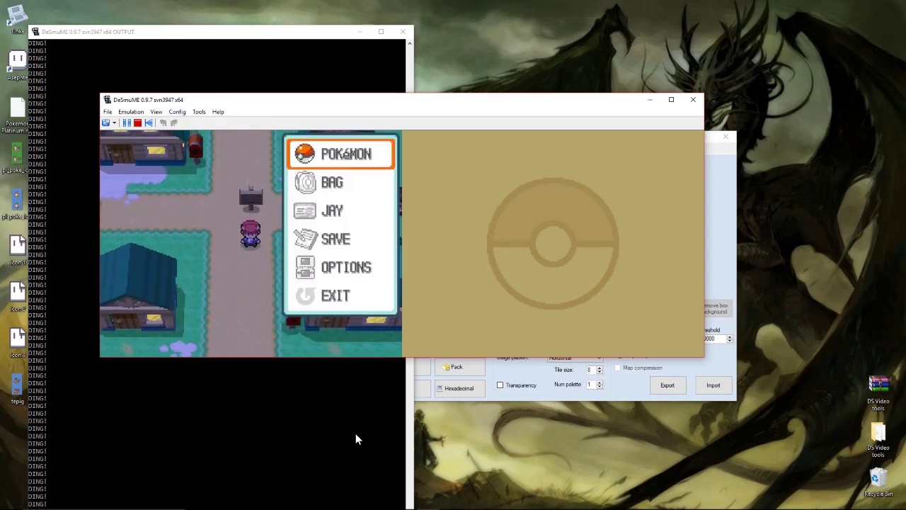
pyautogui.press('x')
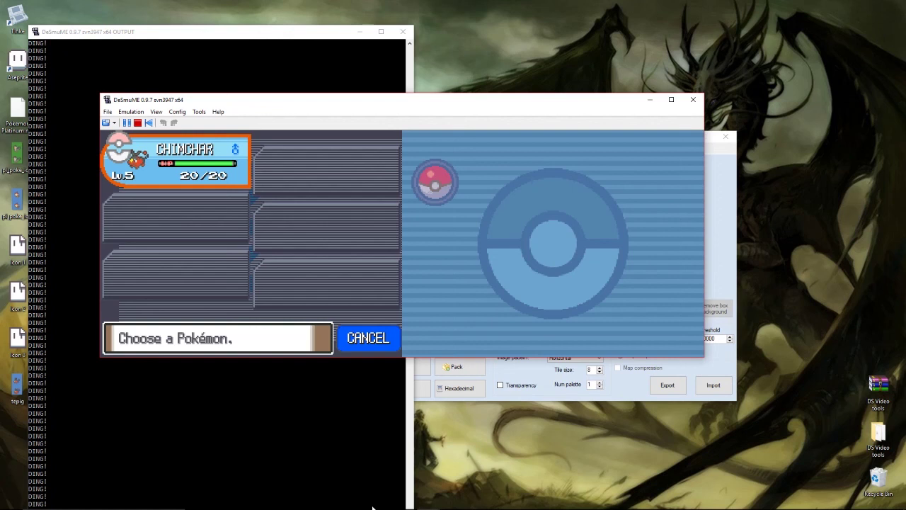
pyautogui.click(724, 264)
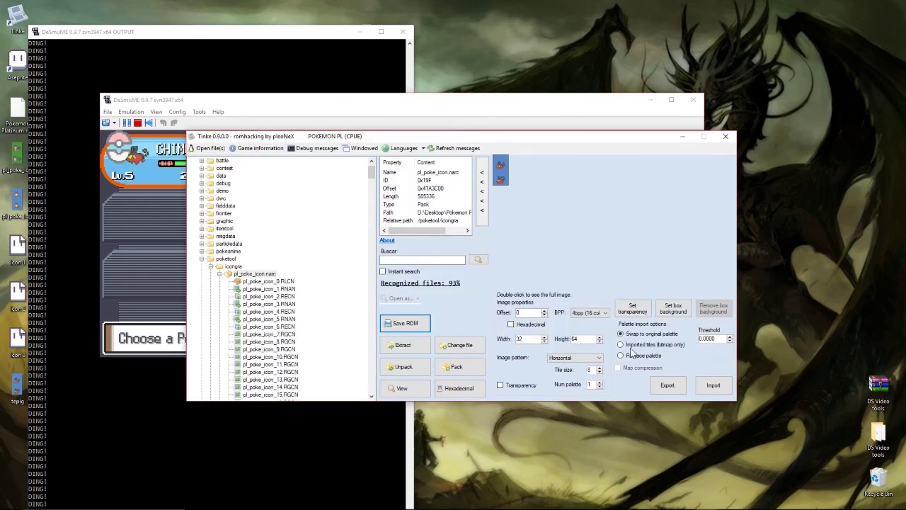